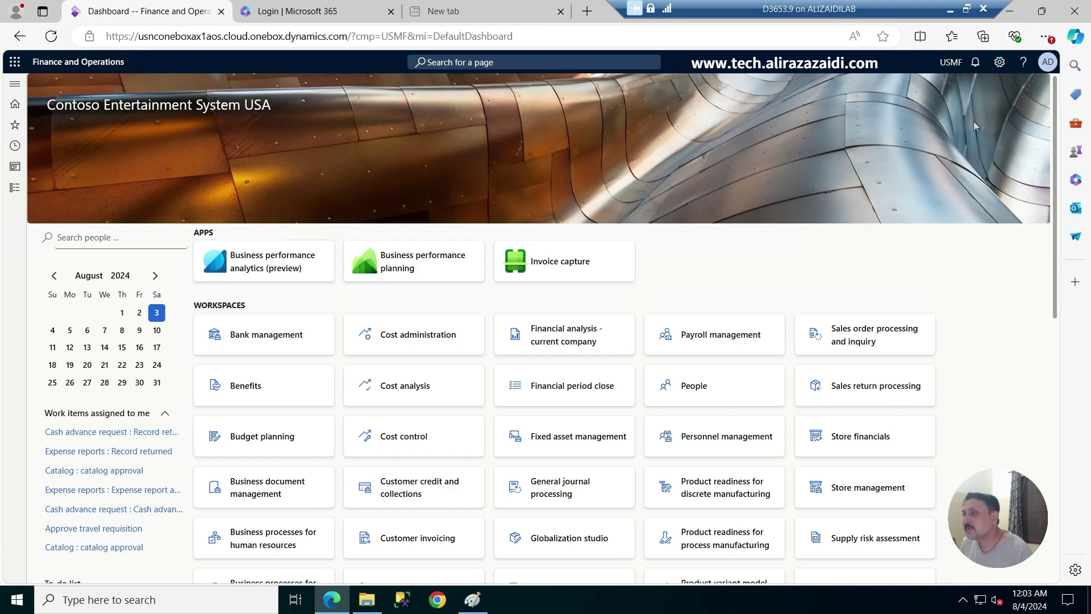
# Check the installed product and platform version in the Finance and Operations About information
pyautogui.click(1030, 62)
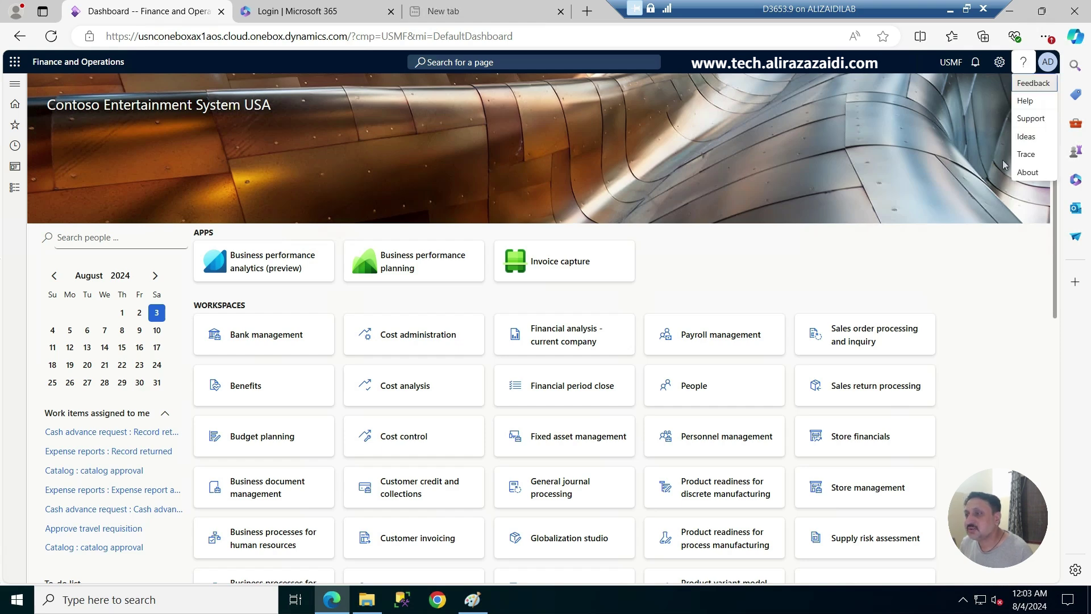
pyautogui.click(1028, 172)
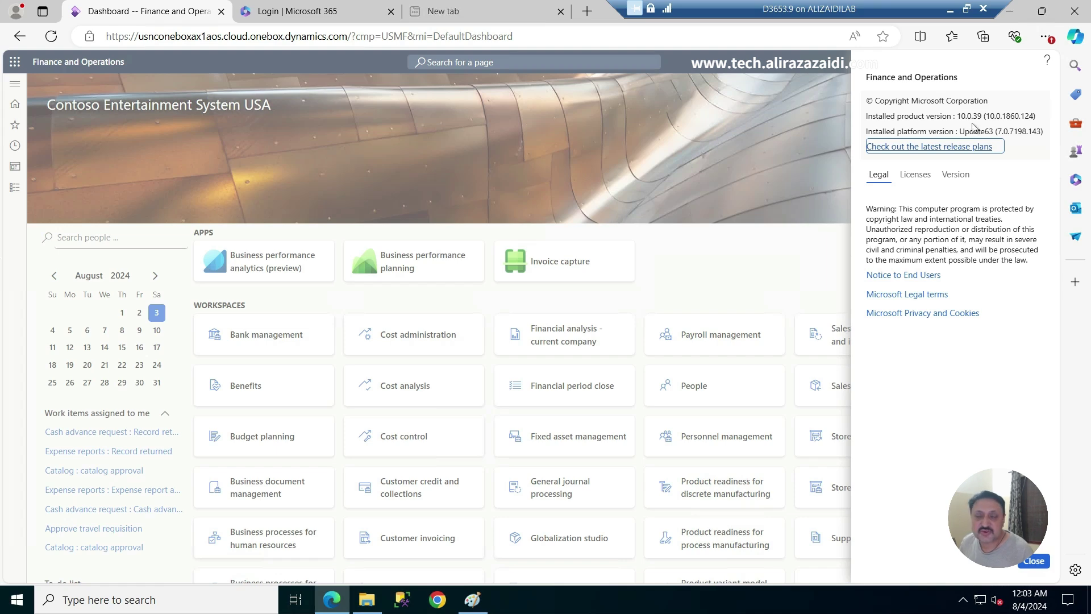
pyautogui.click(1034, 561)
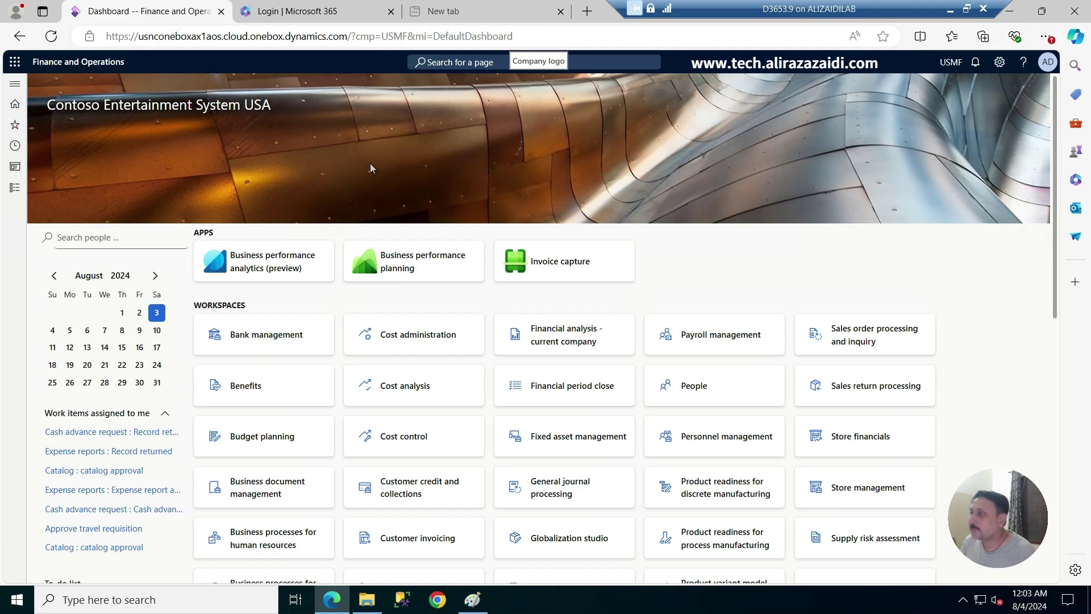
# Open the Released products list of the Product information management module
pyautogui.click(15, 191)
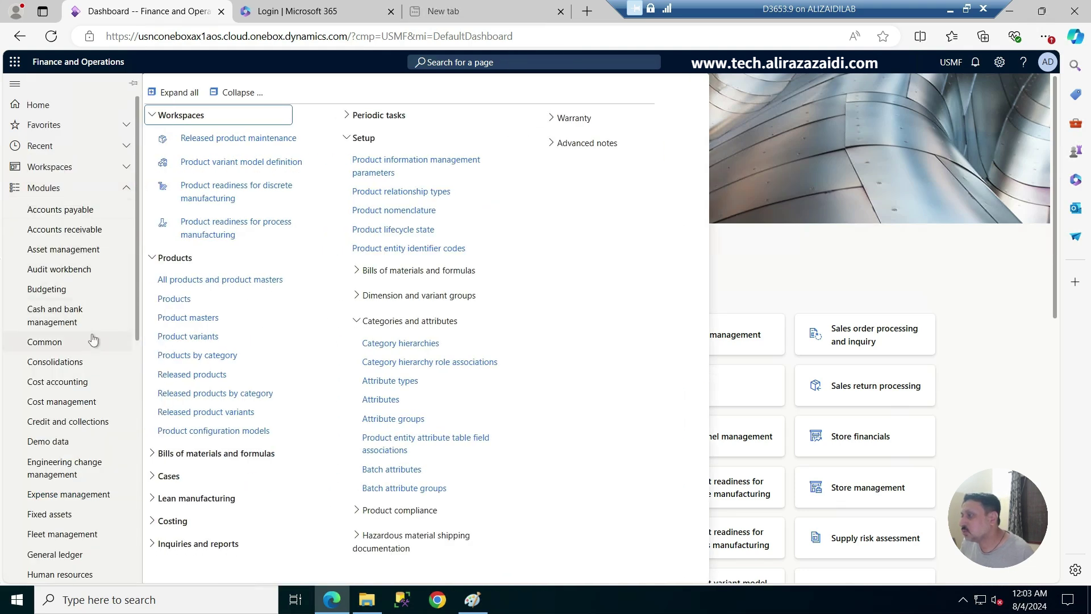
pyautogui.scroll(-5, 93, 340)
pyautogui.click(82, 472)
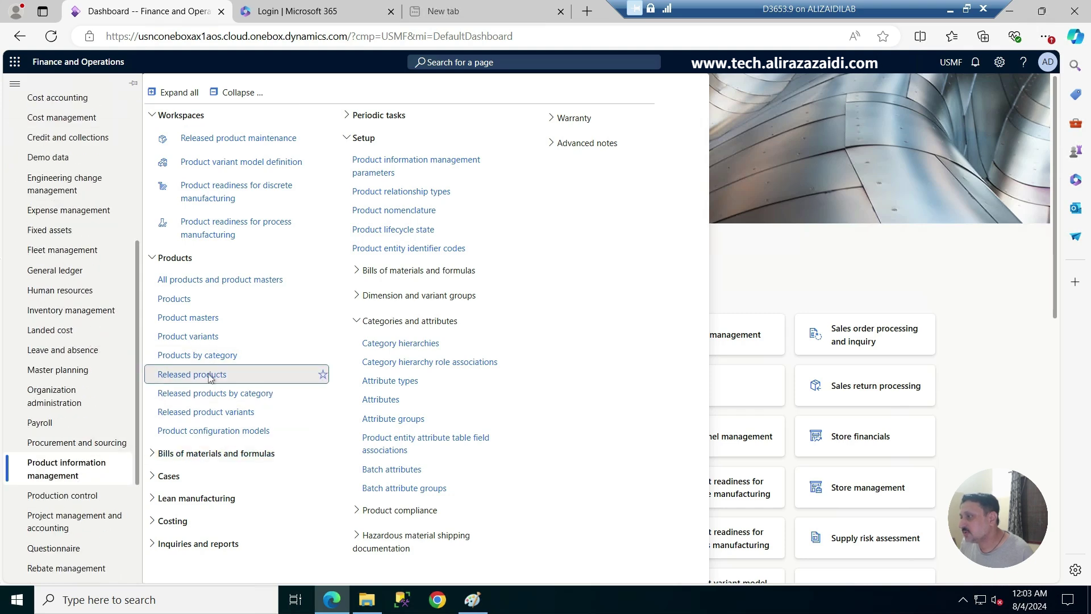
pyautogui.click(192, 375)
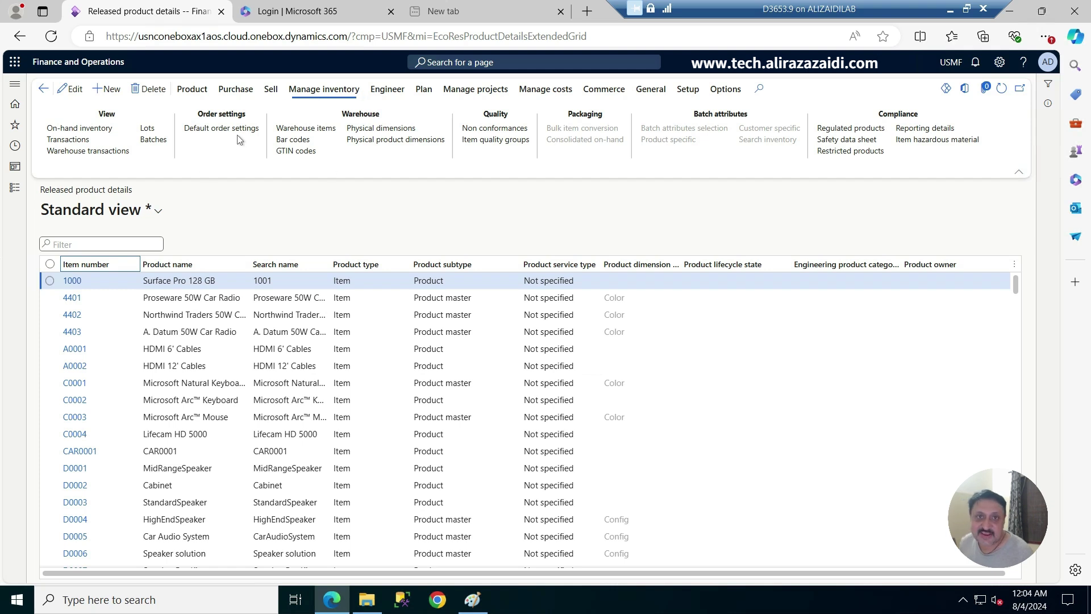
# Filter the released products by item numbers beginning with "pkr" and open the details of PKR-0001
pyautogui.click(94, 268)
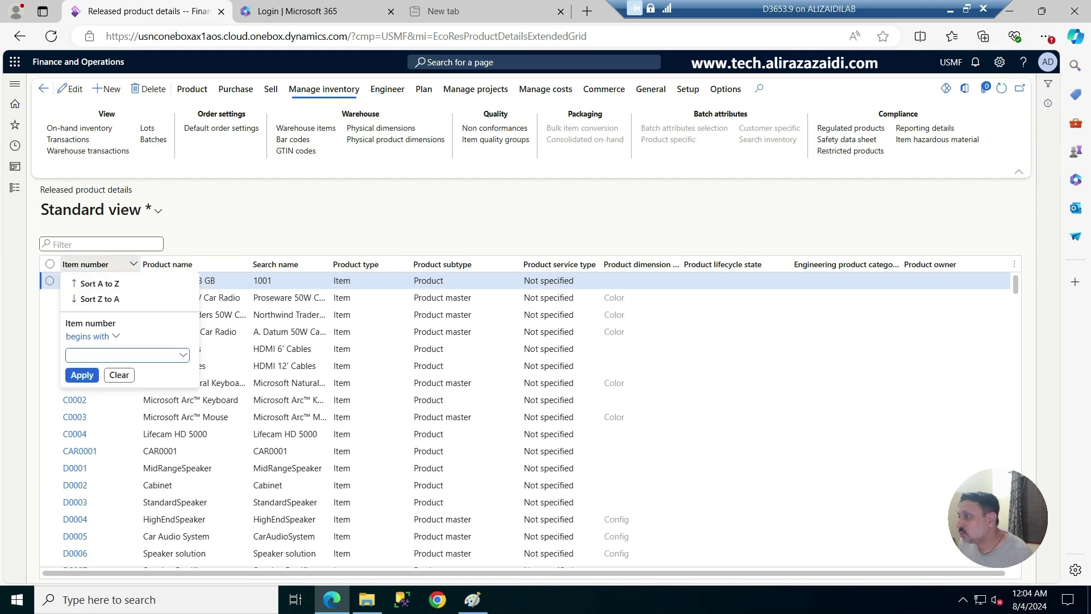
pyautogui.write('pkr')
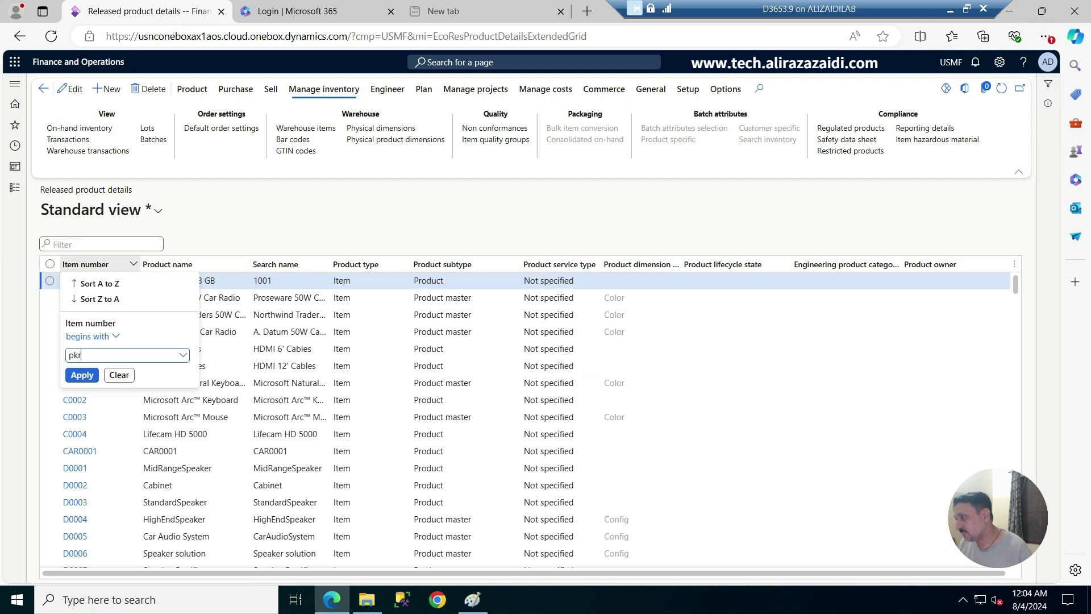
pyautogui.press('BackSpace')
pyautogui.press('BackSpace')
pyautogui.press('BackSpace')
pyautogui.click(82, 375)
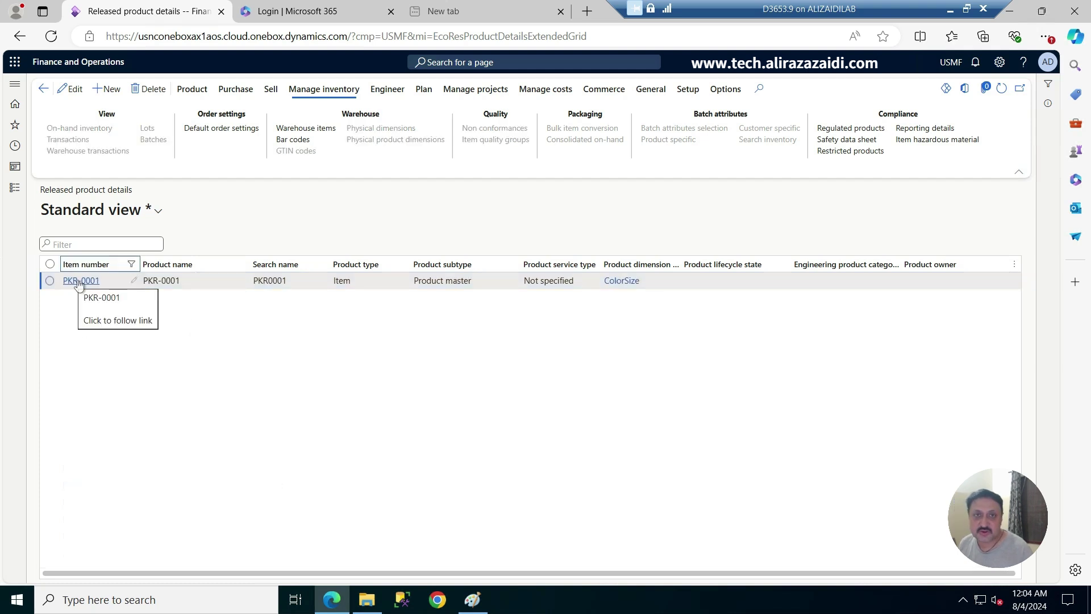
pyautogui.click(78, 283)
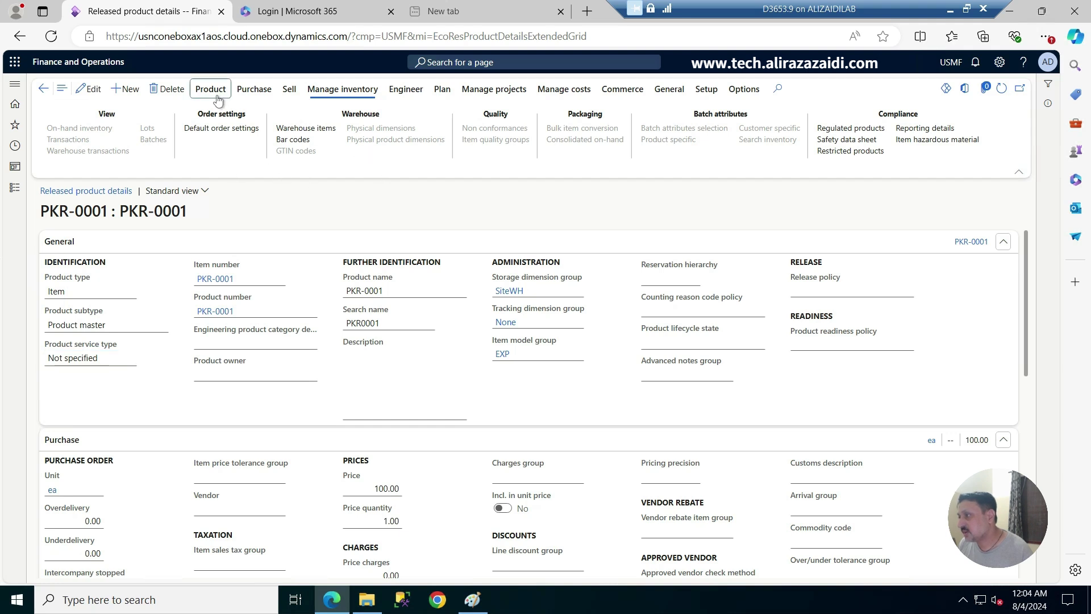
# View the released product variants of PKR-0001 and return to its product details
pyautogui.click(210, 88)
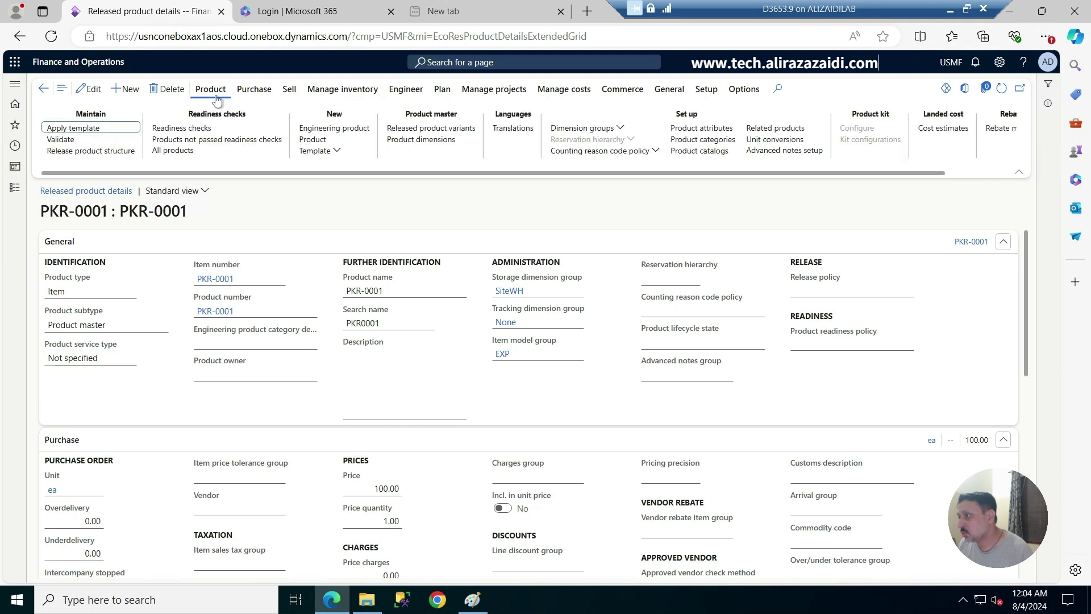
pyautogui.click(441, 132)
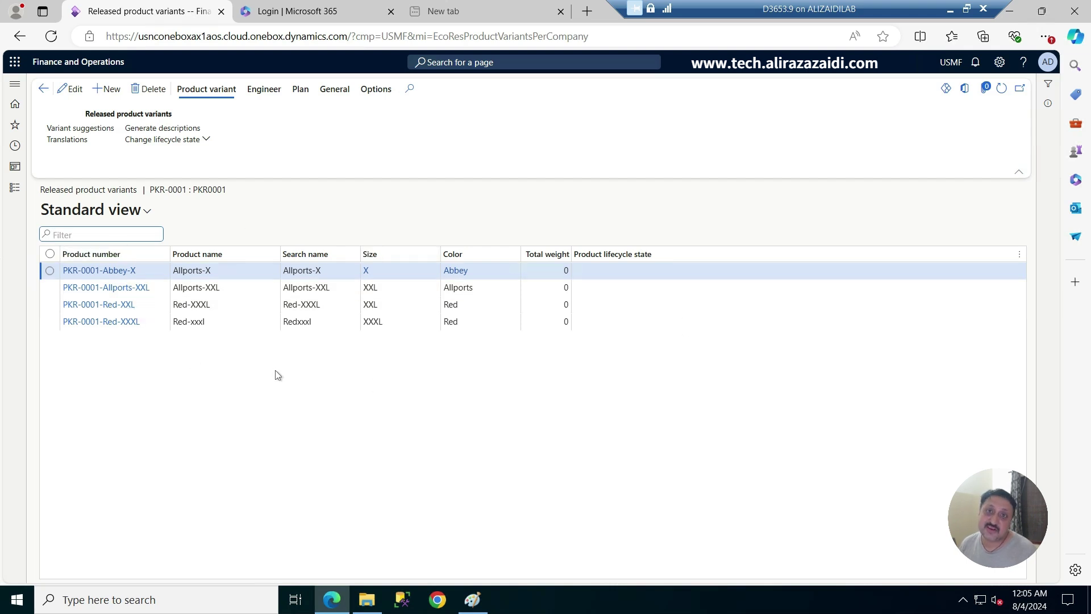
pyautogui.click(43, 91)
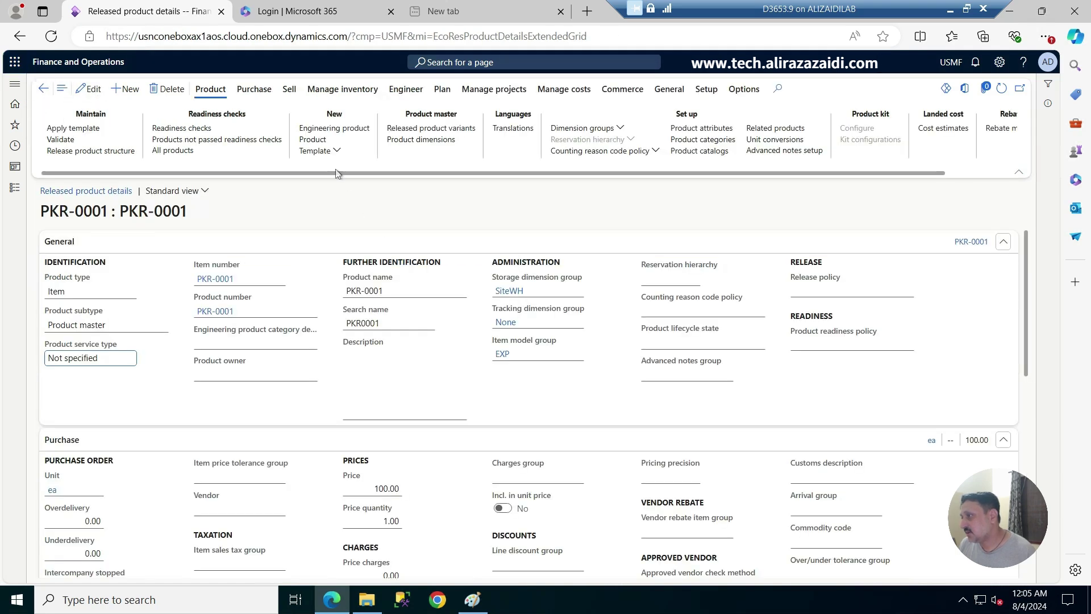
# Open the default order settings of PKR-0001 and look through the purchase order, inventory and sales order sections
pyautogui.click(338, 91)
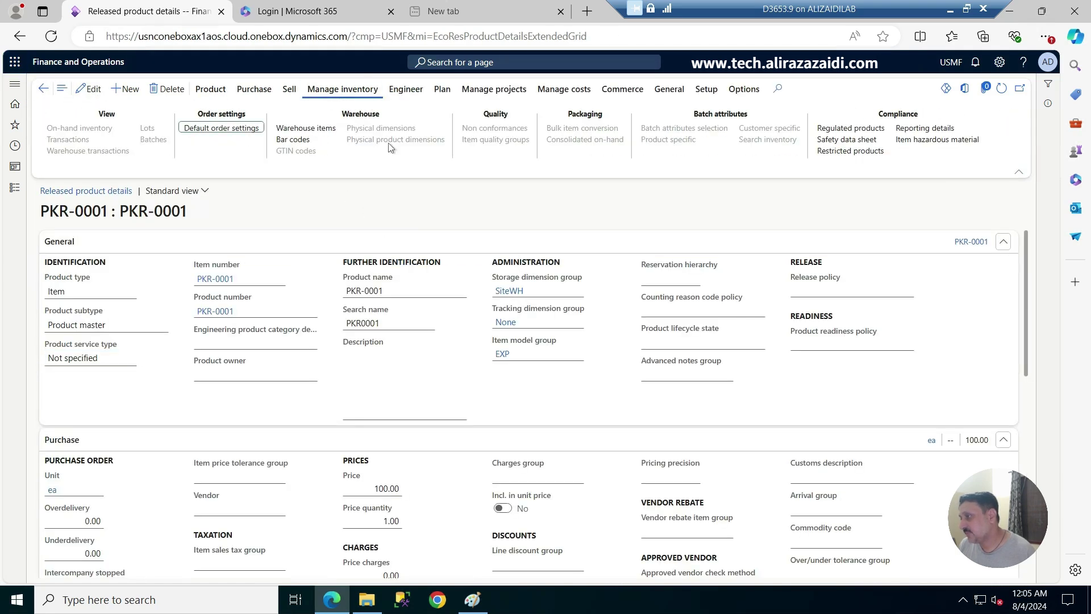
pyautogui.click(221, 131)
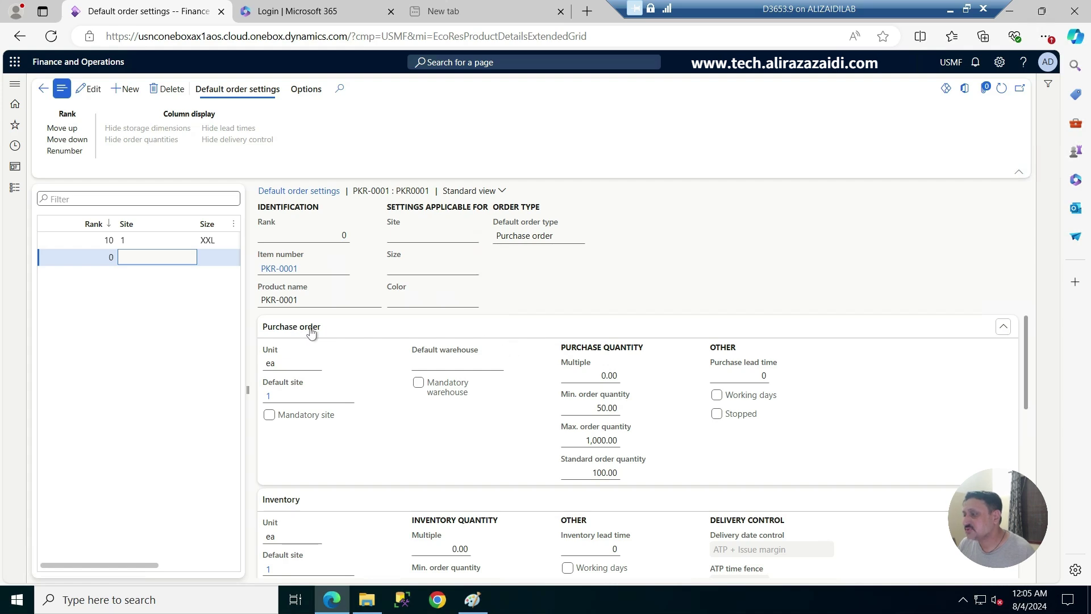
pyautogui.scroll(-3, 311, 341)
pyautogui.scroll(-4, 310, 378)
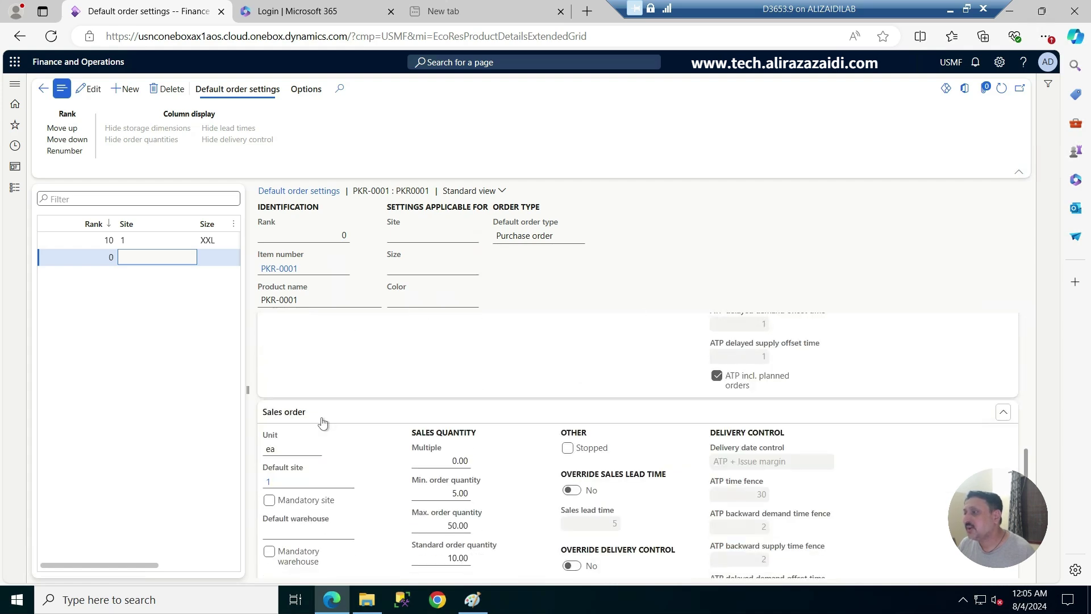
pyautogui.scroll(-1, 320, 421)
pyautogui.scroll(8, 329, 421)
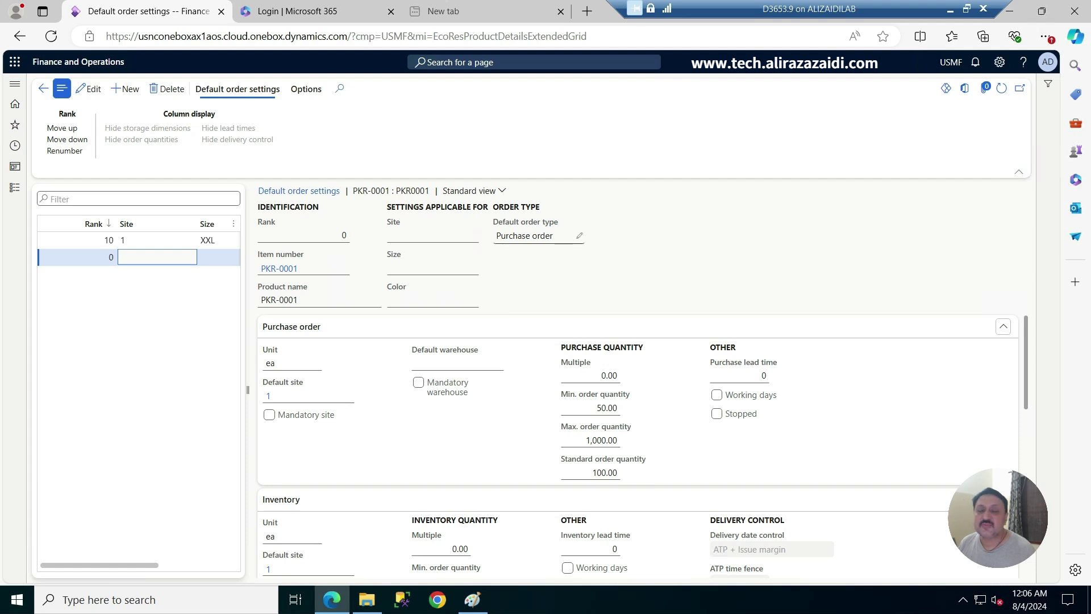
# Put the rank 0 default order settings into edit mode and examine the available default order types
pyautogui.click(582, 241)
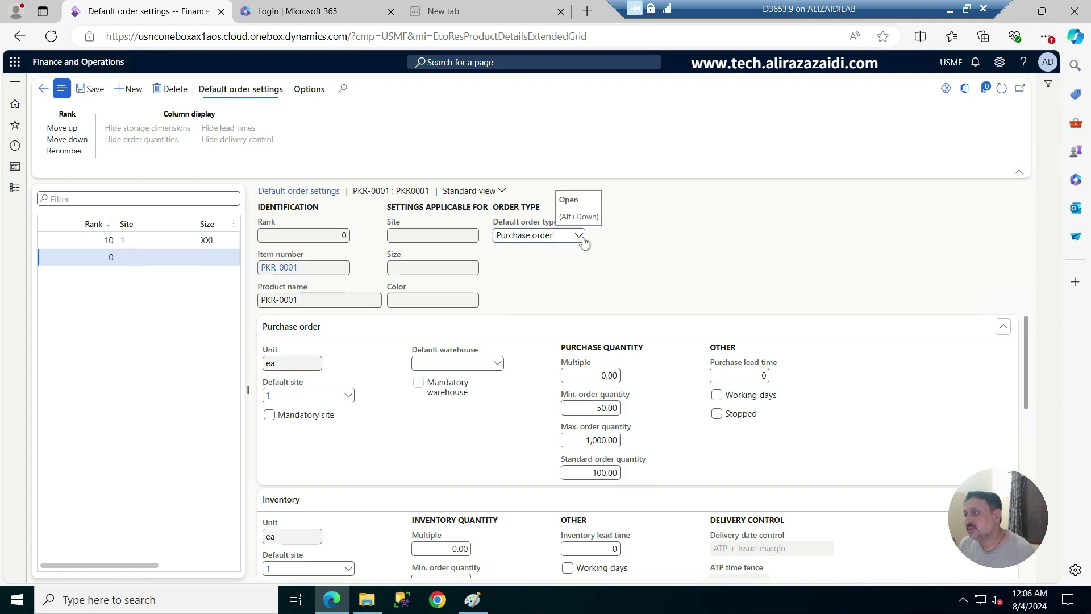
pyautogui.click(584, 242)
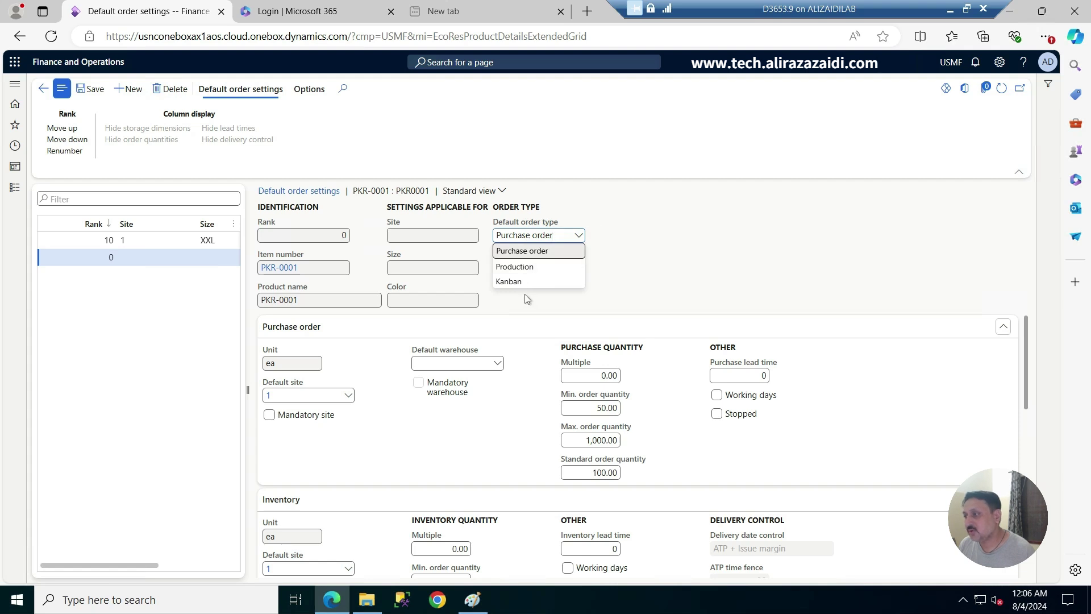
pyautogui.click(581, 175)
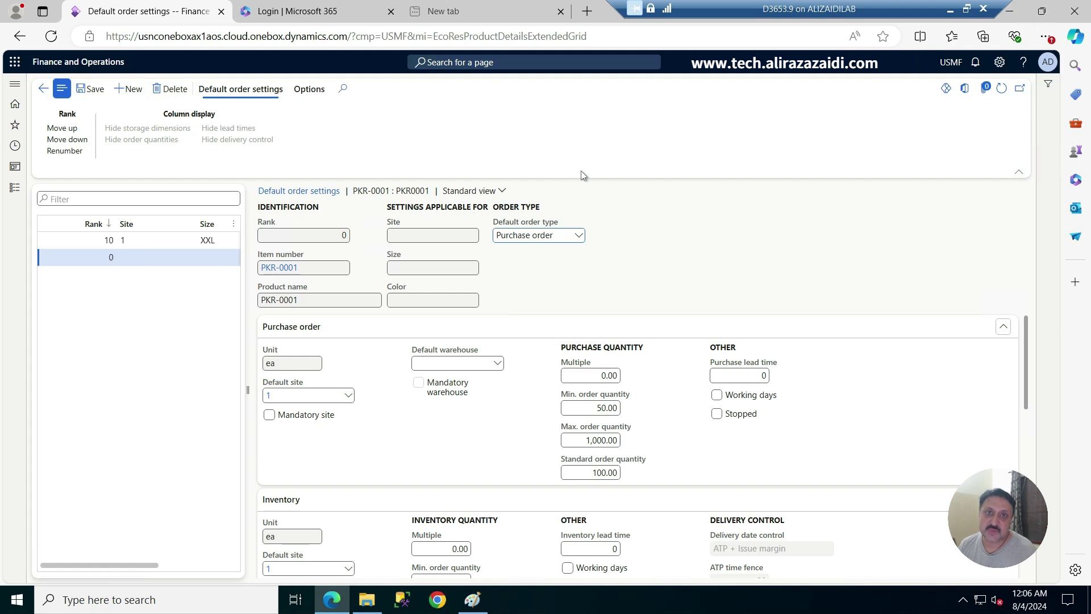
pyautogui.click(579, 235)
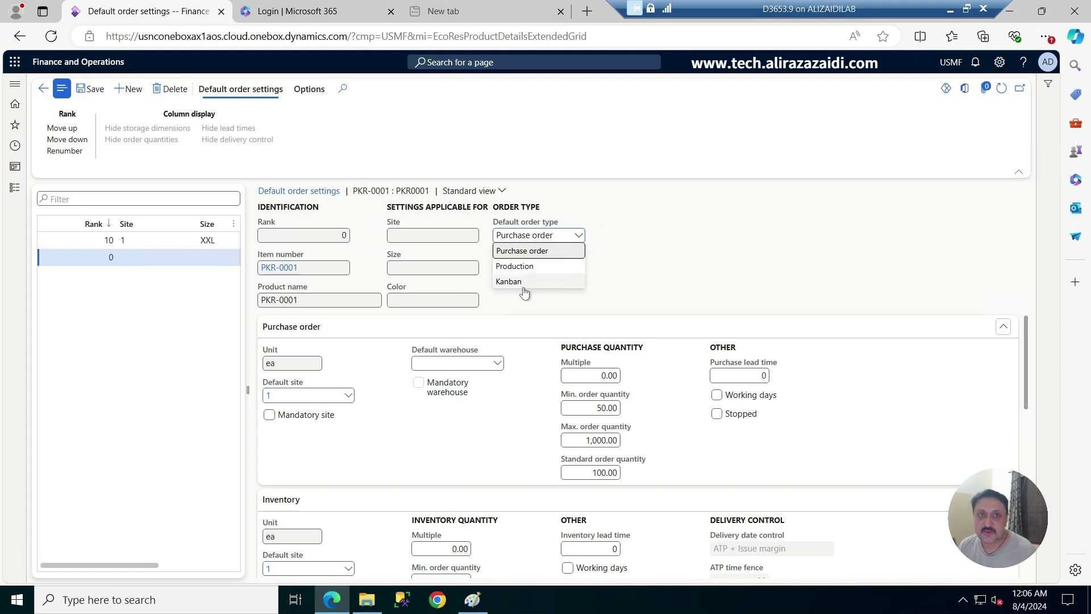
pyautogui.click(720, 257)
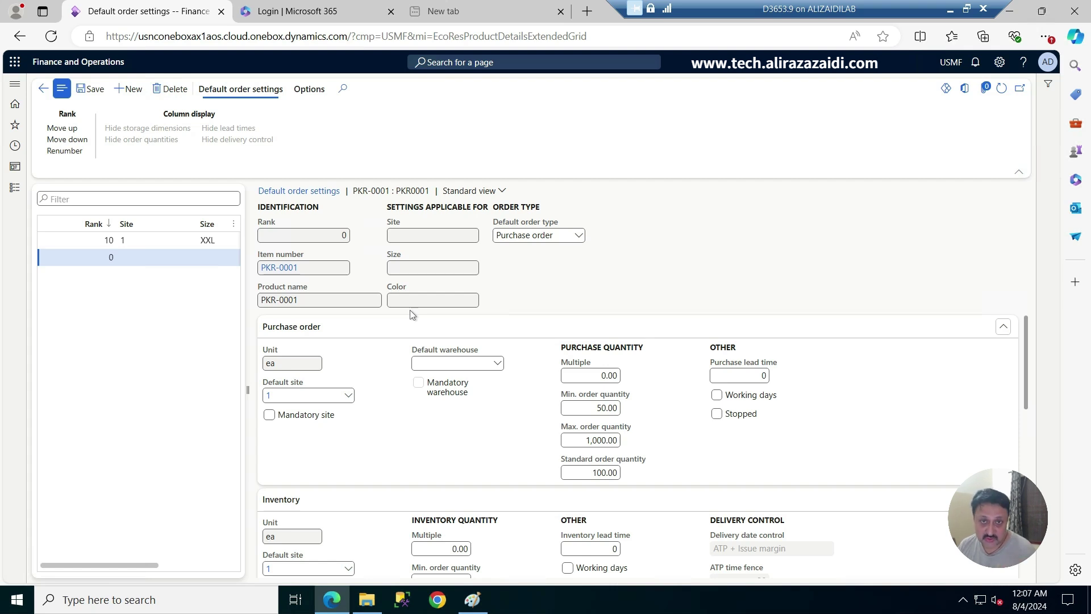
# Examine the purchase order settings, including the multiple and the minimum, maximum and standard order quantities
pyautogui.scroll(-1, 450, 379)
pyautogui.scroll(1, 450, 378)
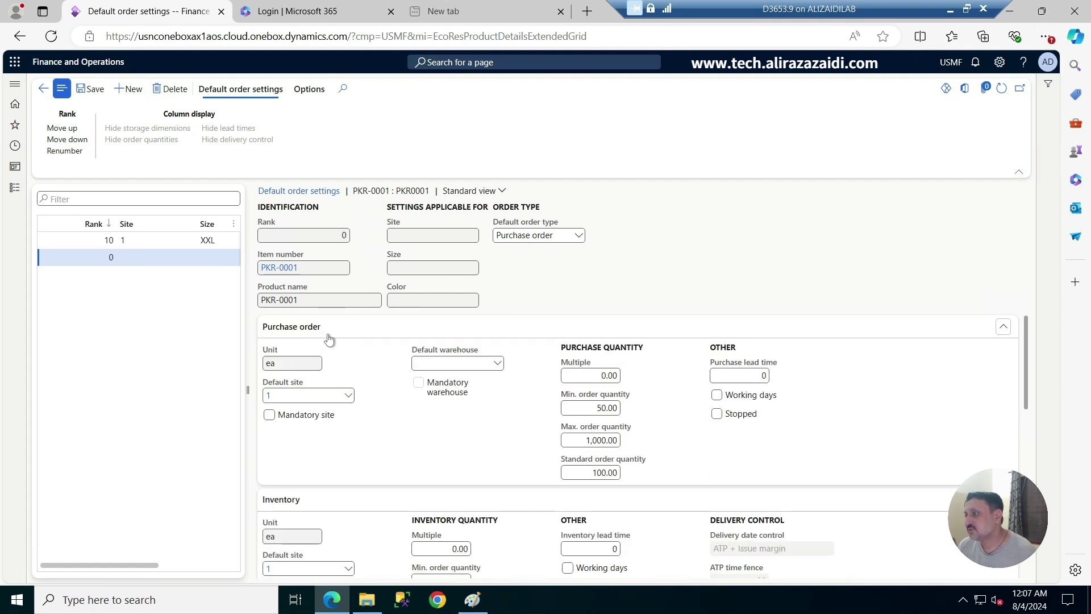
pyautogui.click(601, 375)
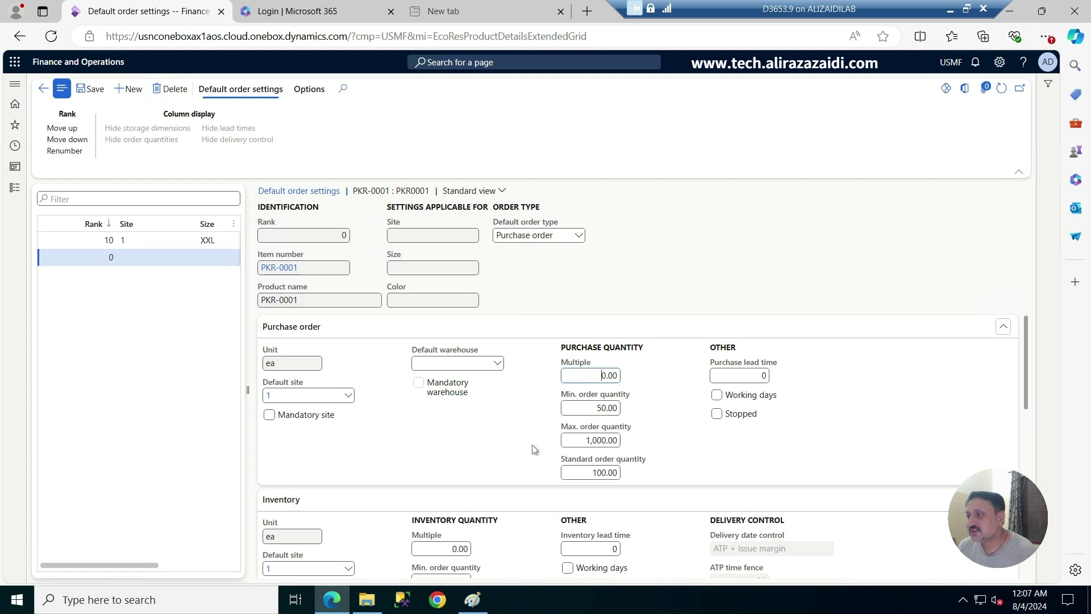
pyautogui.scroll(-1, 534, 449)
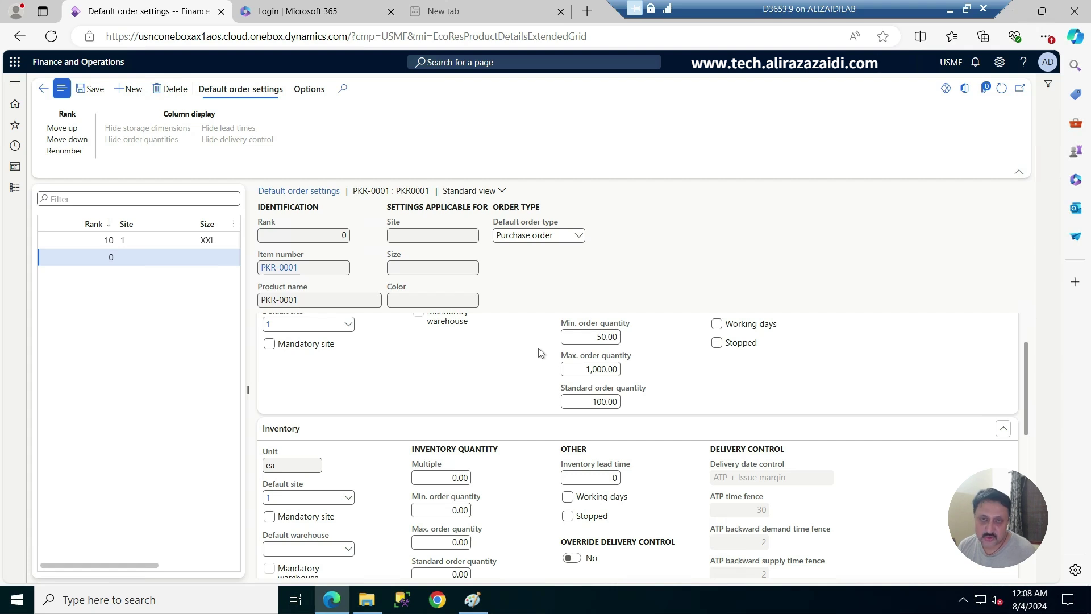
pyautogui.click(603, 337)
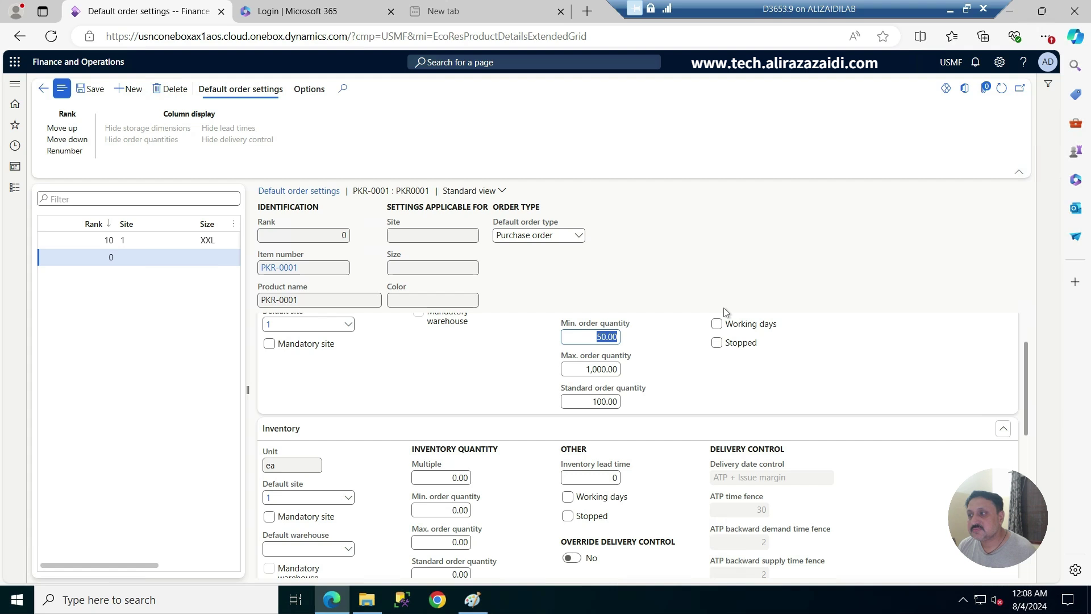
pyautogui.scroll(1, 725, 310)
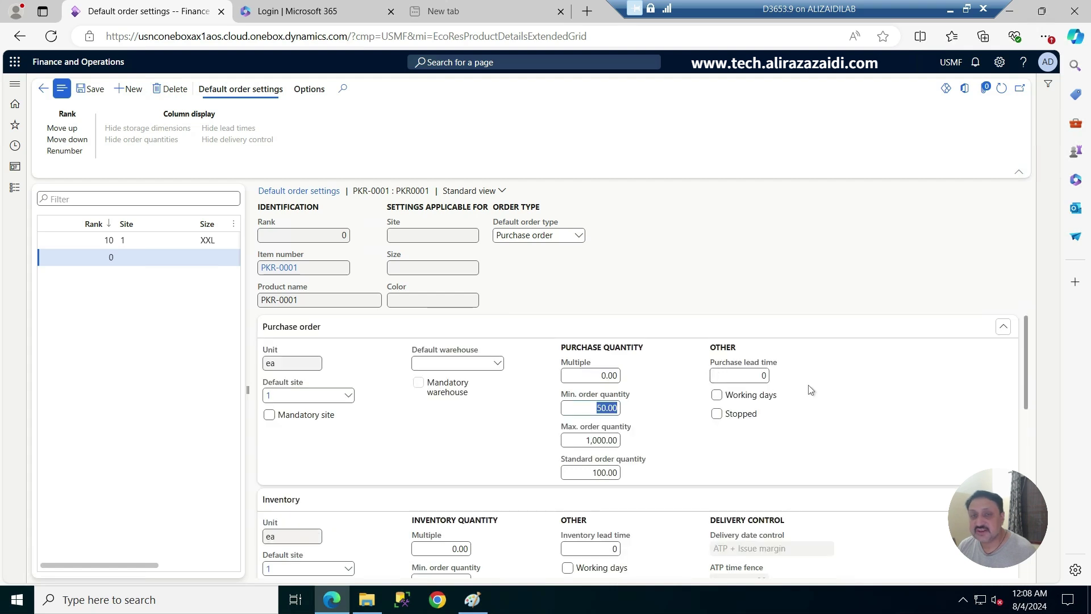
pyautogui.press('Tab')
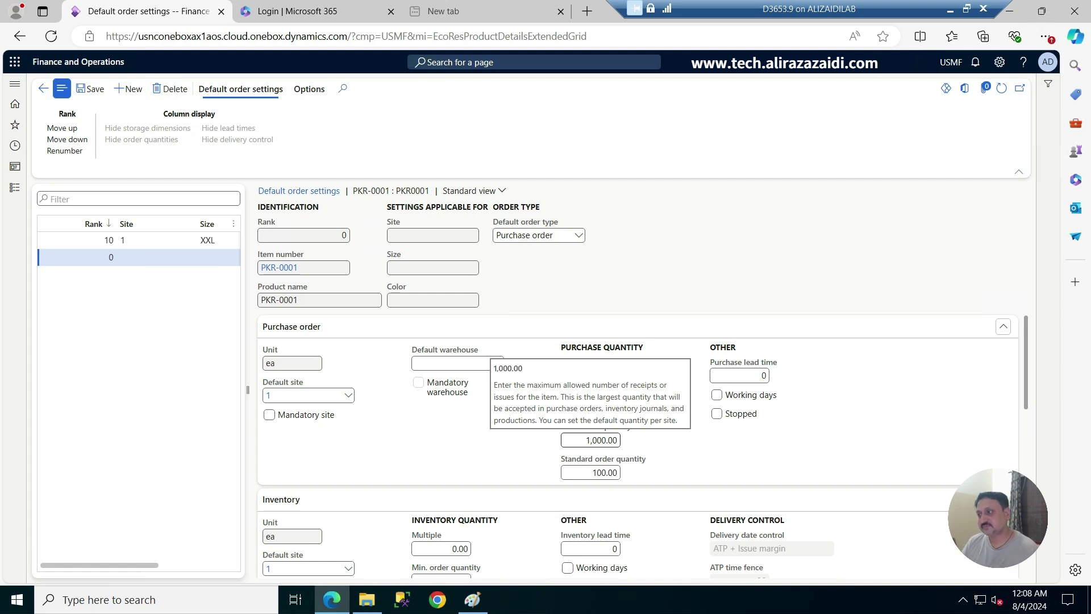
pyautogui.hotkey('shift', 'Tab')
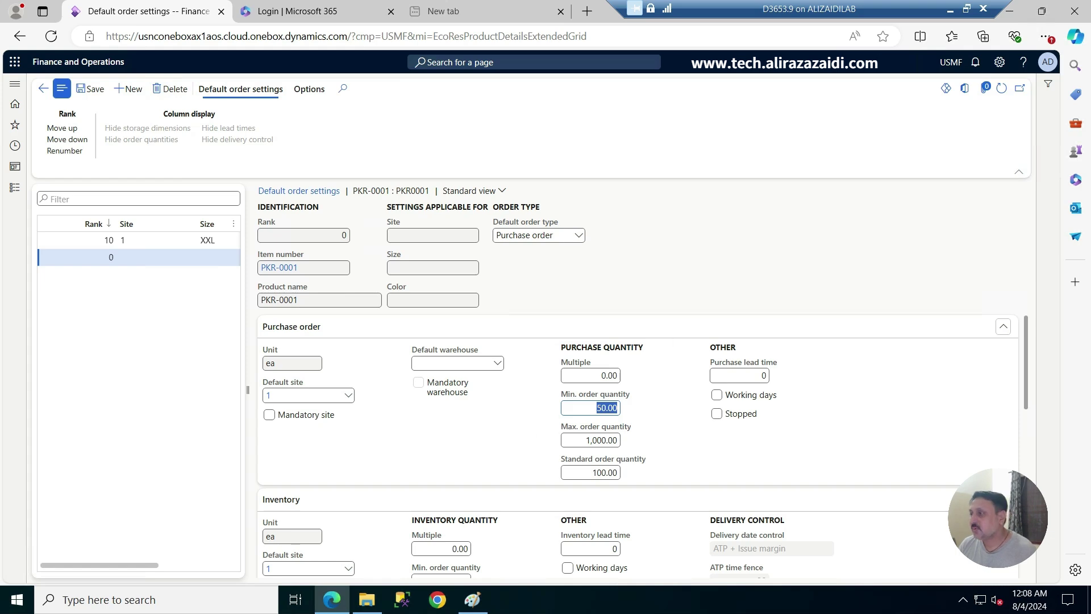
# Compare the order quantity, lead time and stopped settings across the purchase order, inventory and sales order sections
pyautogui.scroll(-10, 496, 433)
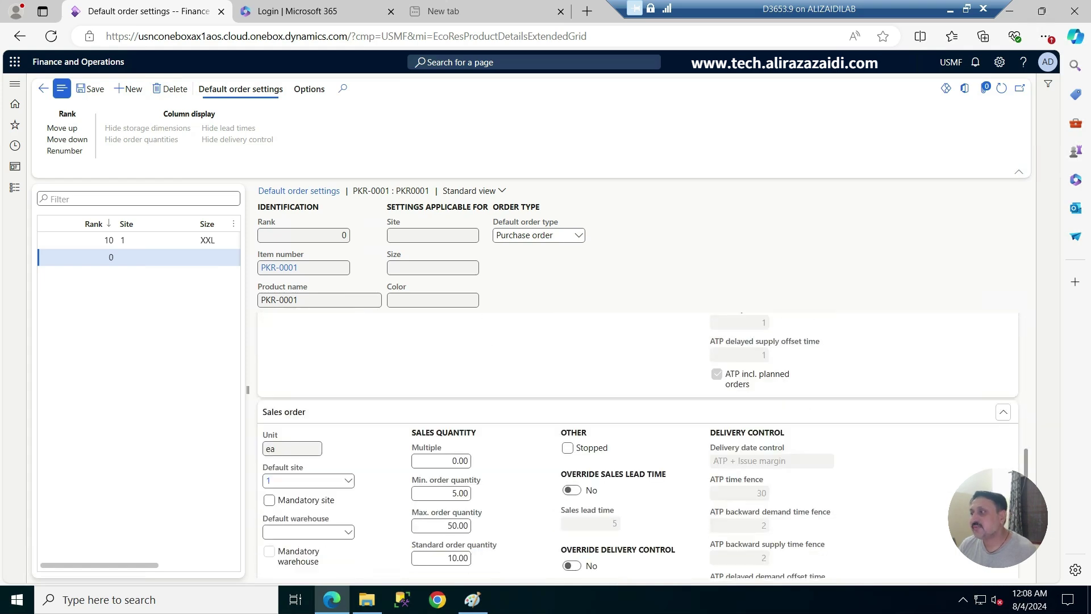
pyautogui.scroll(8, 496, 447)
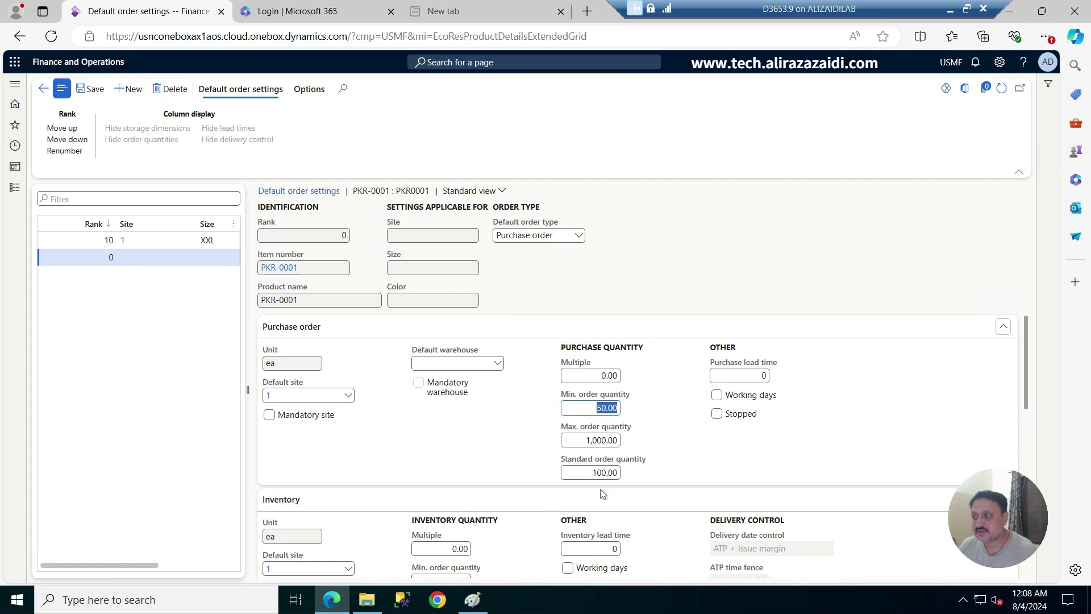
pyautogui.scroll(-3, 602, 494)
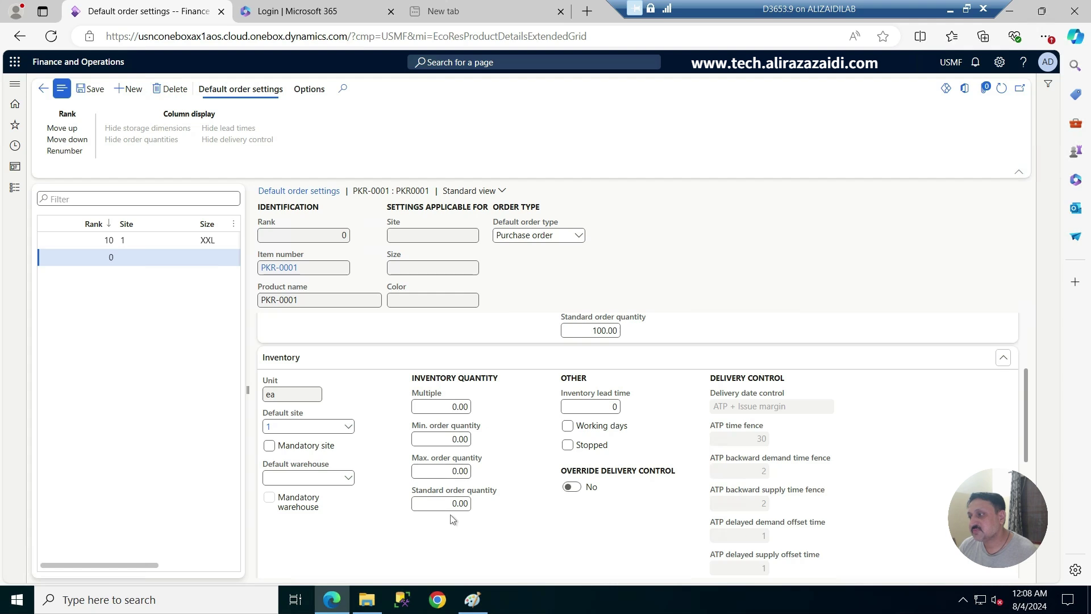
pyautogui.scroll(-3, 452, 518)
pyautogui.scroll(3, 452, 518)
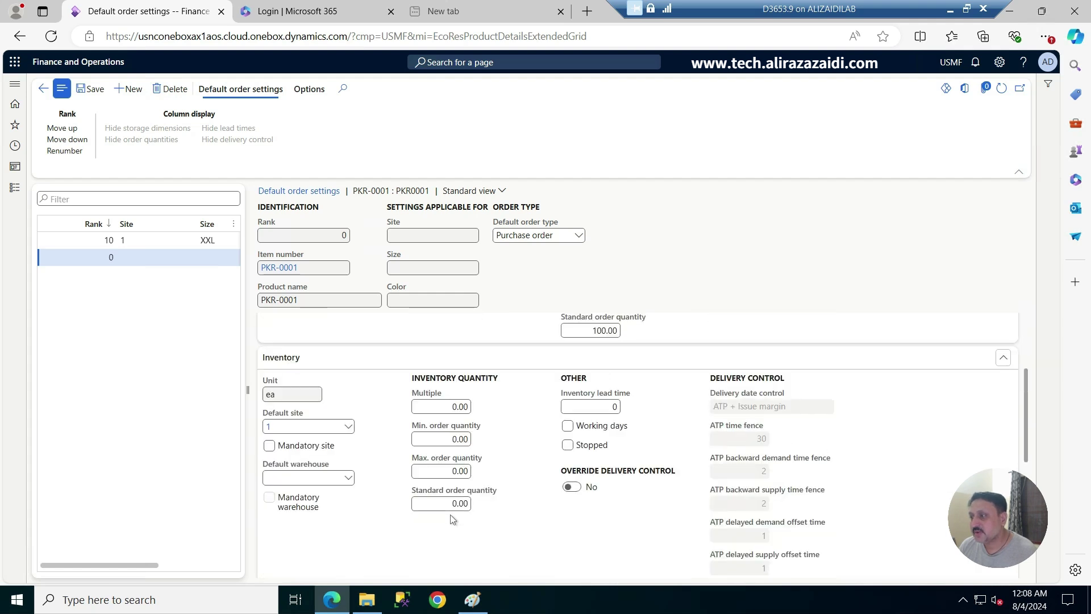
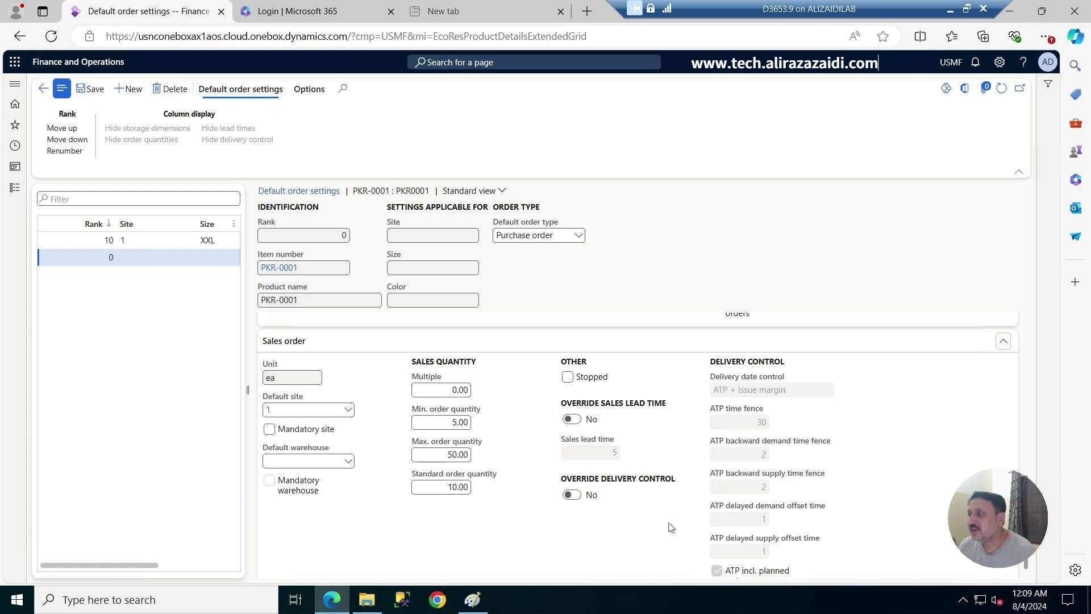
pyautogui.scroll(3, 669, 524)
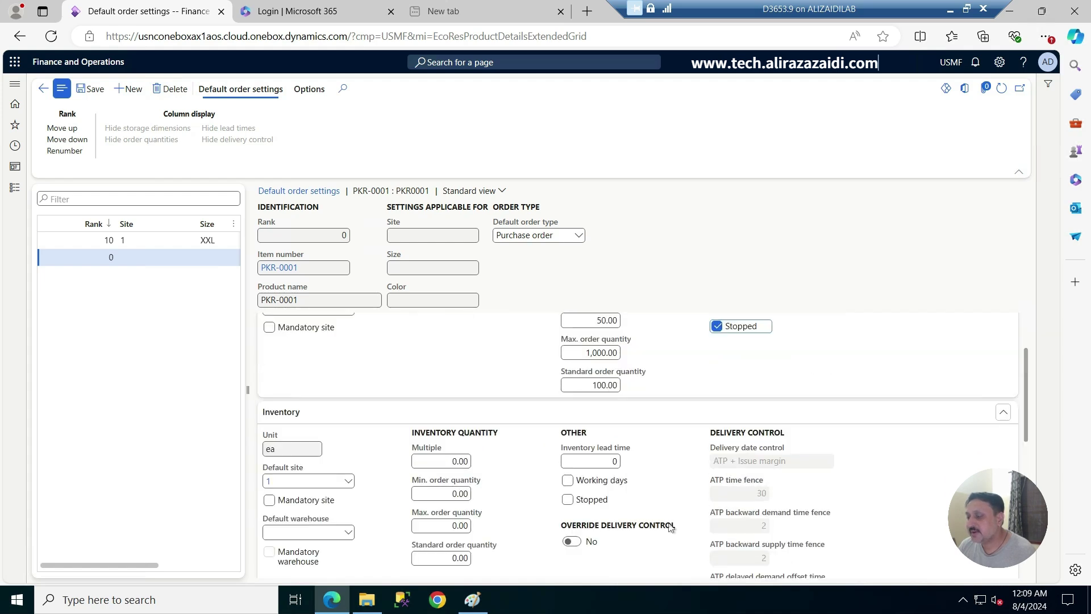
# Clear the Stopped setting in the purchase order section of the rank 0 default order settings
pyautogui.scroll(2, 668, 523)
pyautogui.click(716, 413)
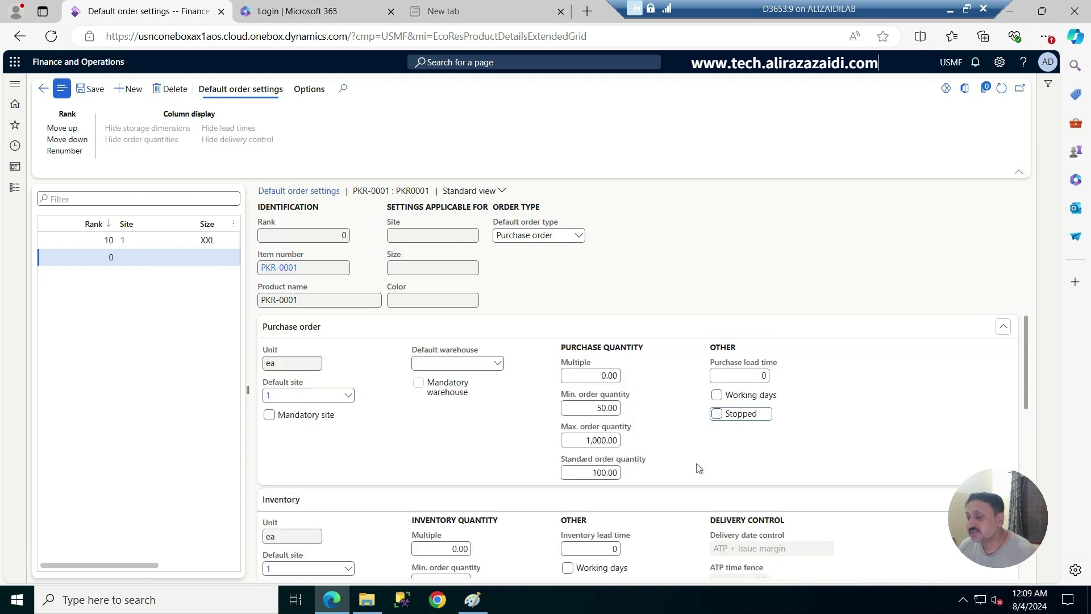
pyautogui.scroll(-2, 701, 470)
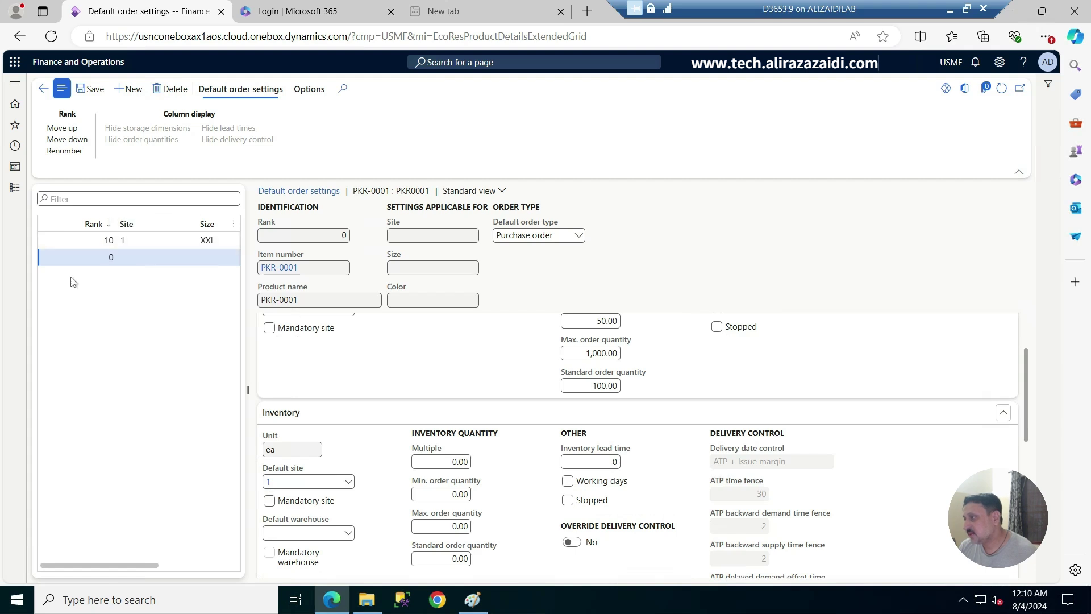
# Open the rank 10 settings for site 1, size XXL, color Red and examine the override options in the purchase order, inventory and sales order sections
pyautogui.click(148, 241)
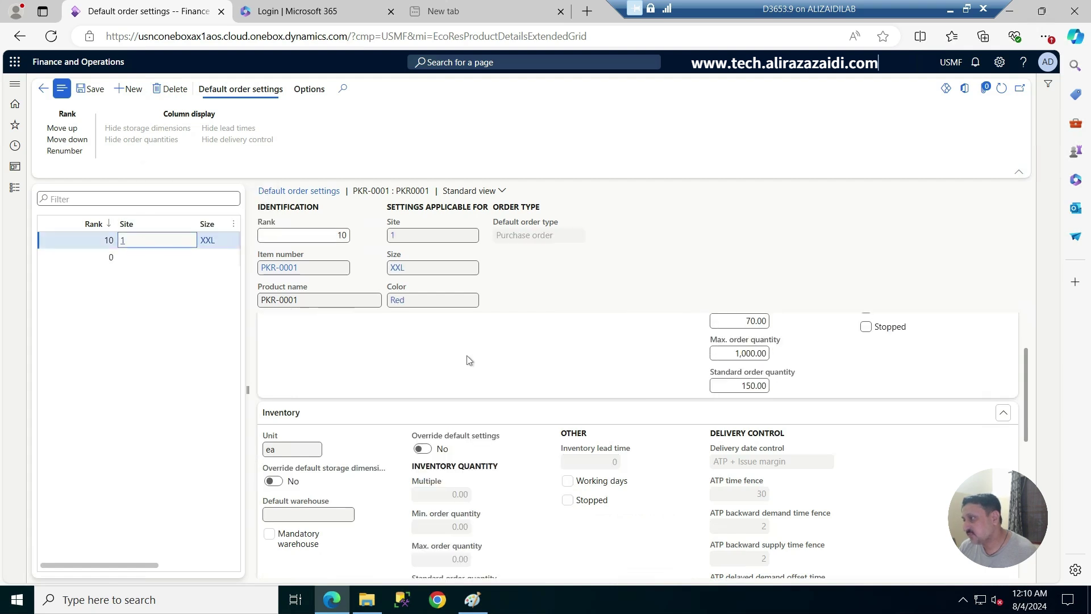
pyautogui.moveTo(146, 250)
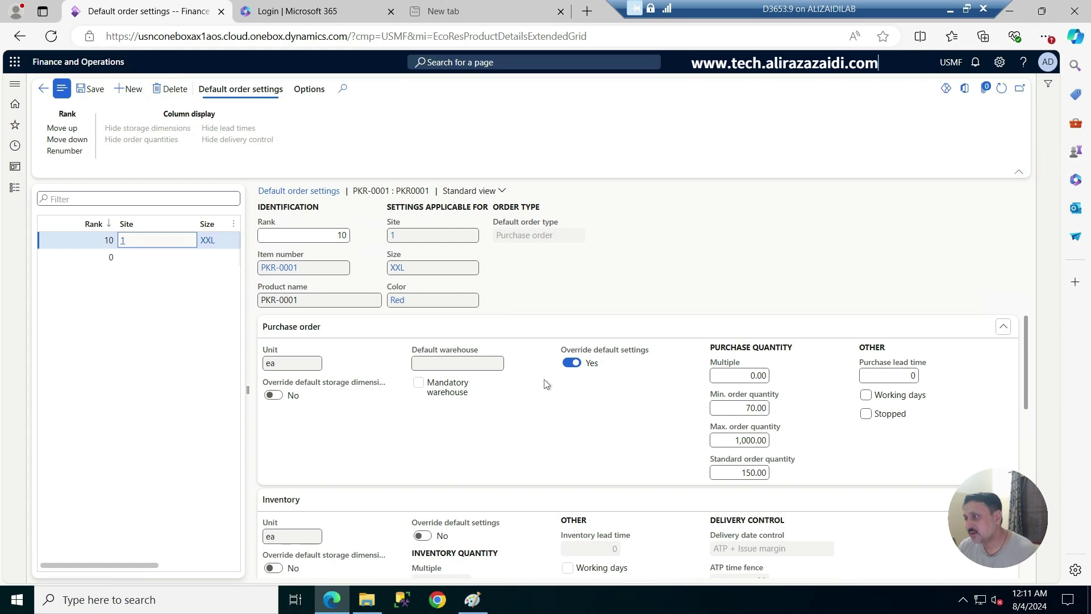
pyautogui.scroll(-4, 649, 485)
pyautogui.scroll(1, 649, 485)
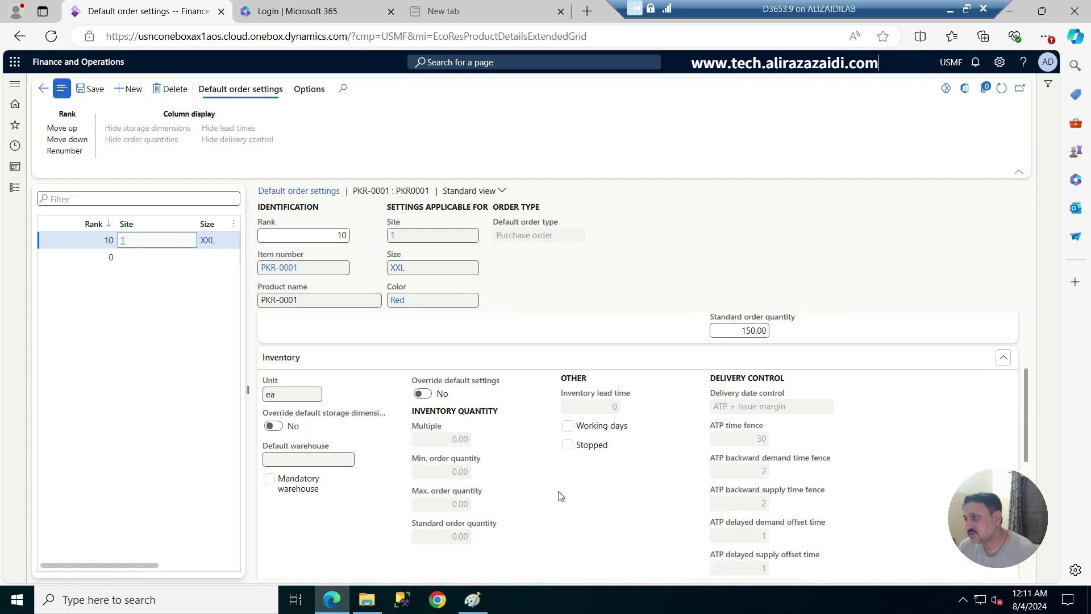
pyautogui.scroll(-4, 557, 496)
pyautogui.scroll(-2, 557, 497)
pyautogui.scroll(6, 557, 497)
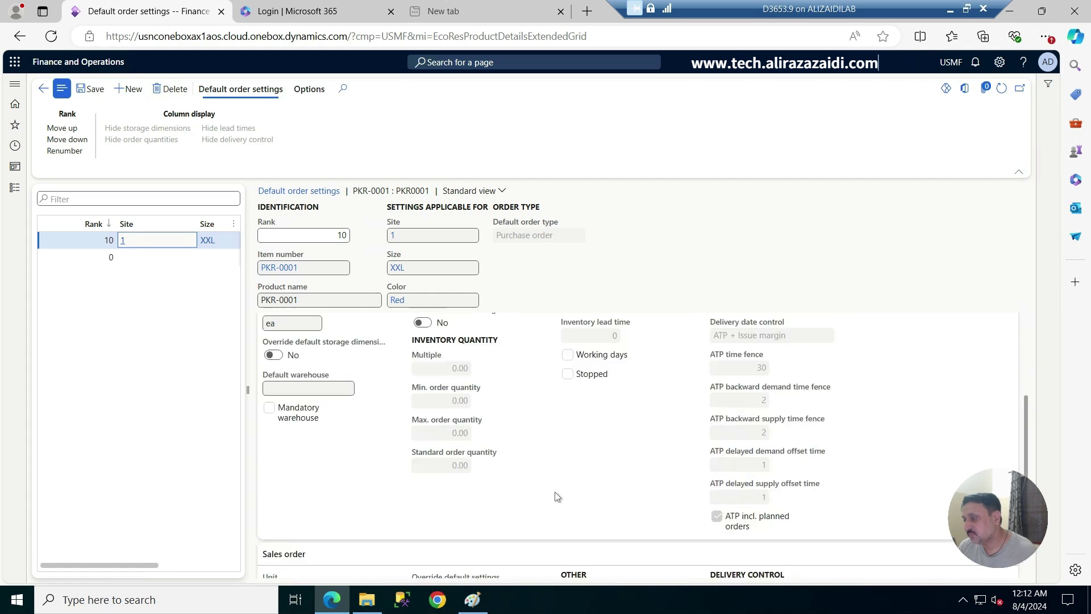
pyautogui.scroll(1, 556, 496)
pyautogui.scroll(-5, 556, 496)
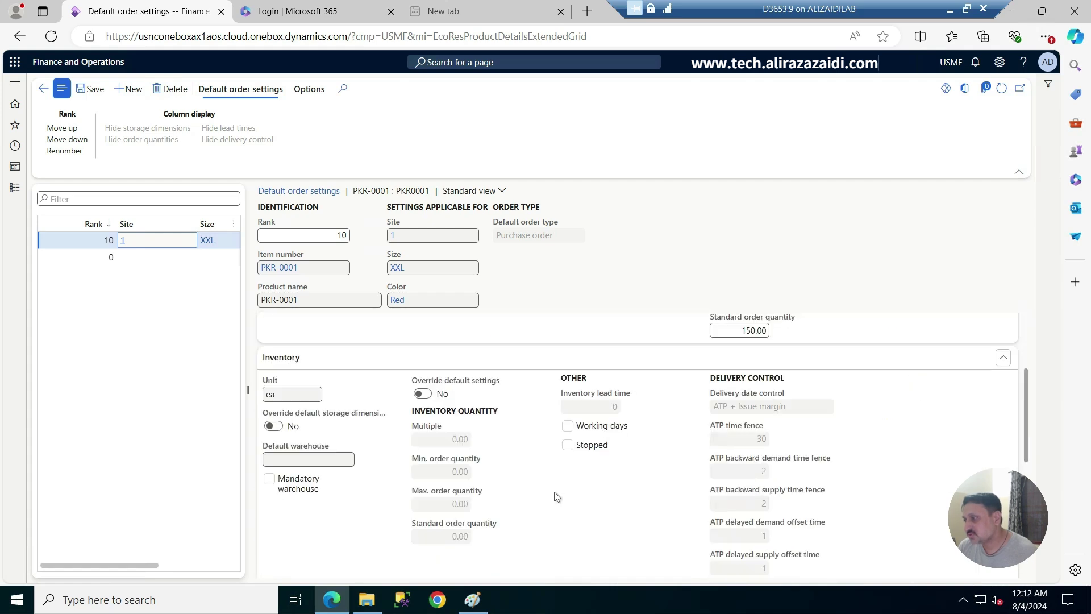
pyautogui.scroll(-2, 555, 496)
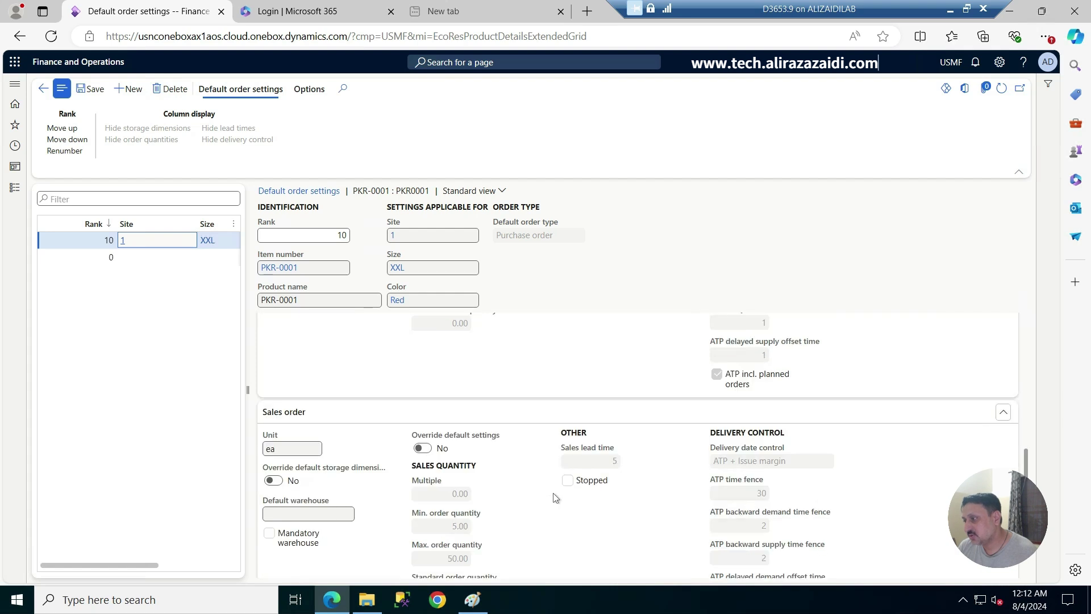
pyautogui.scroll(7, 555, 495)
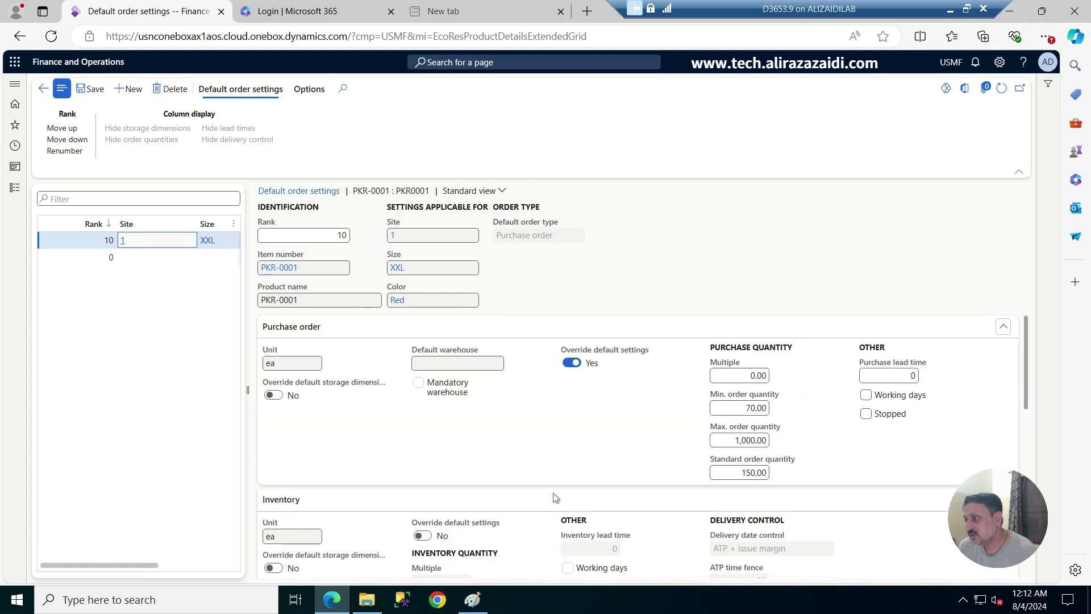
# Examine the minimum, maximum and standard order quantities in the purchase order section of the rank 10 settings
pyautogui.click(739, 408)
pyautogui.moveTo(746, 408); pyautogui.dragTo(763, 407)
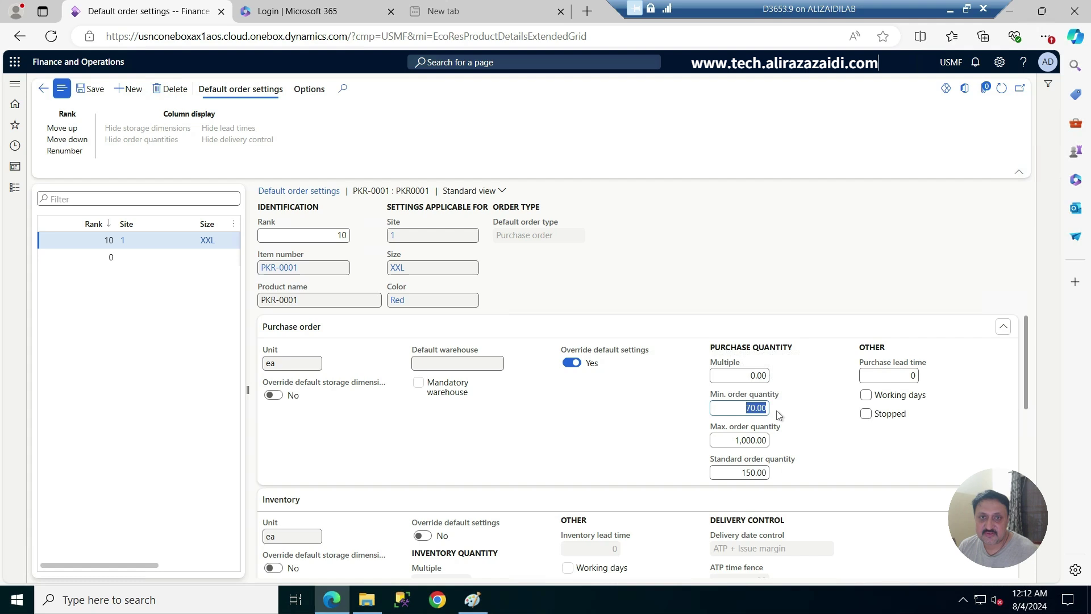
pyautogui.click(735, 440)
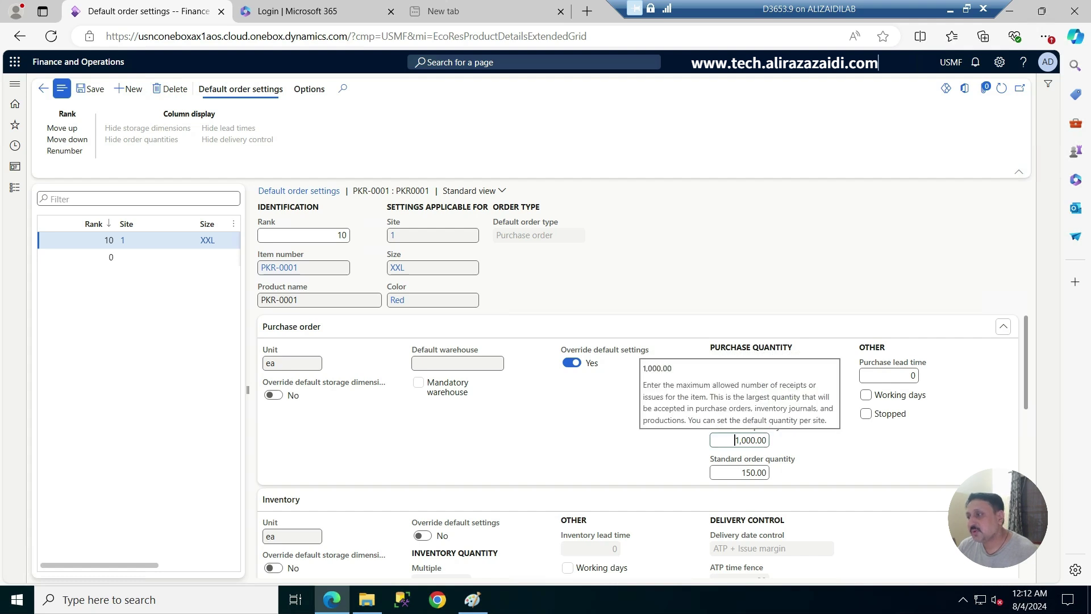
pyautogui.moveTo(735, 440); pyautogui.dragTo(767, 440)
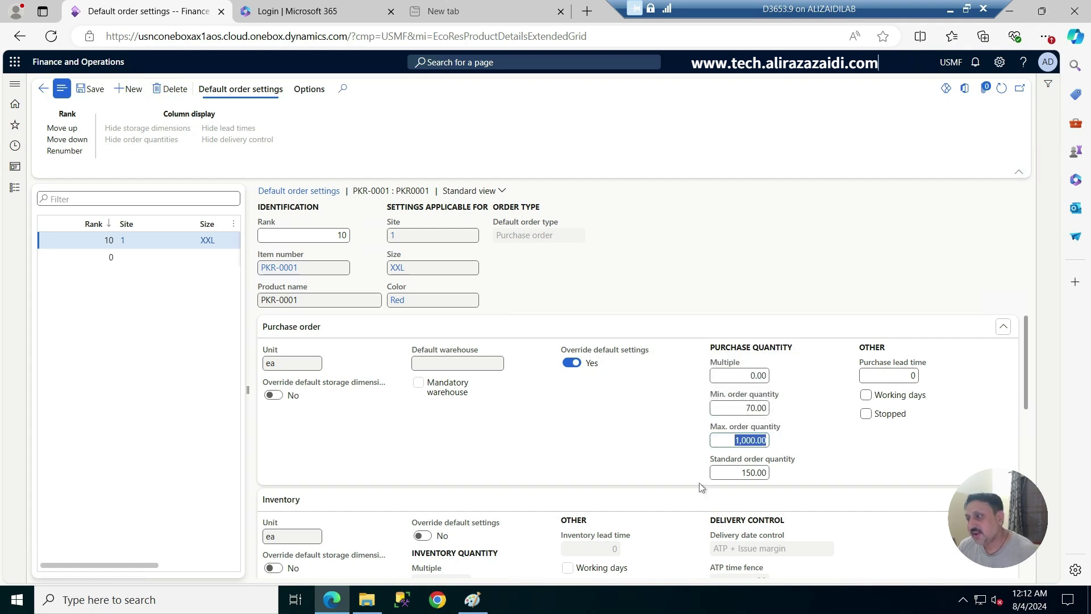
pyautogui.click(734, 473)
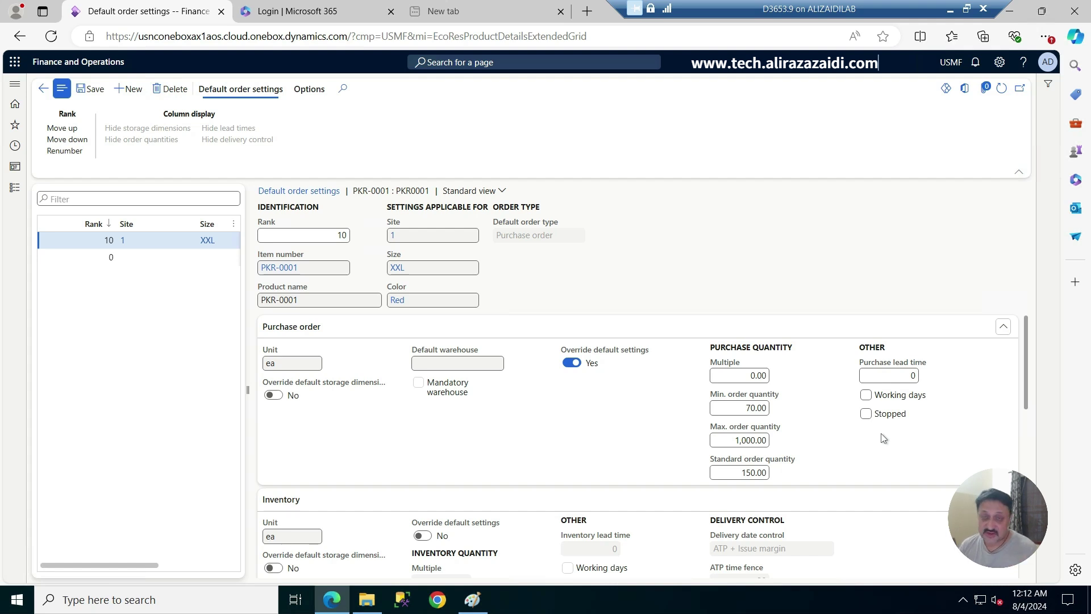
# Compare the purchase order settings of the rank 0 record with those of the rank 10 record
pyautogui.press('Down')
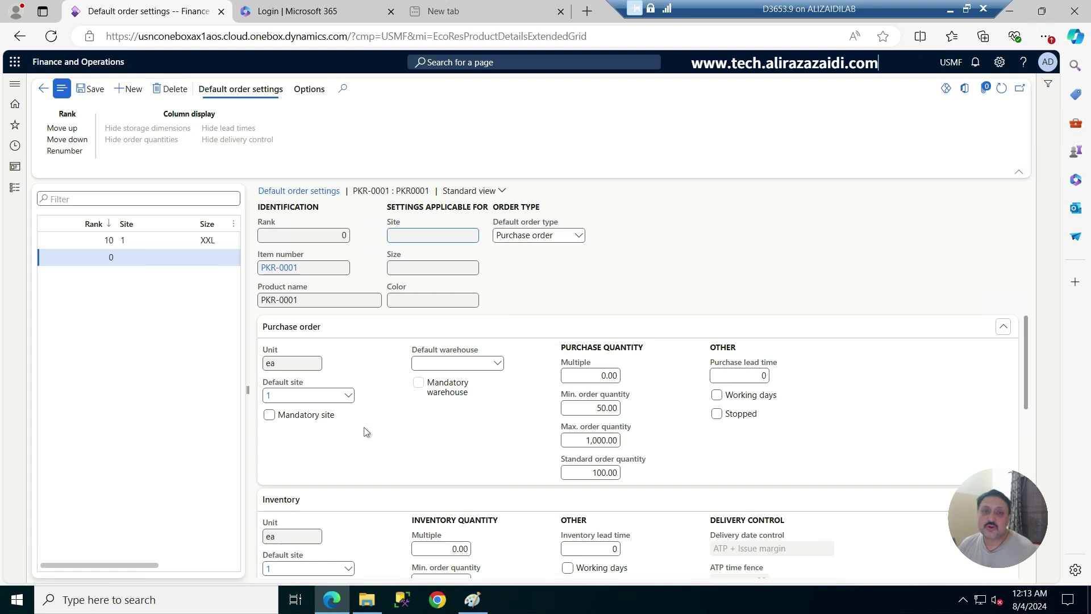
pyautogui.click(169, 262)
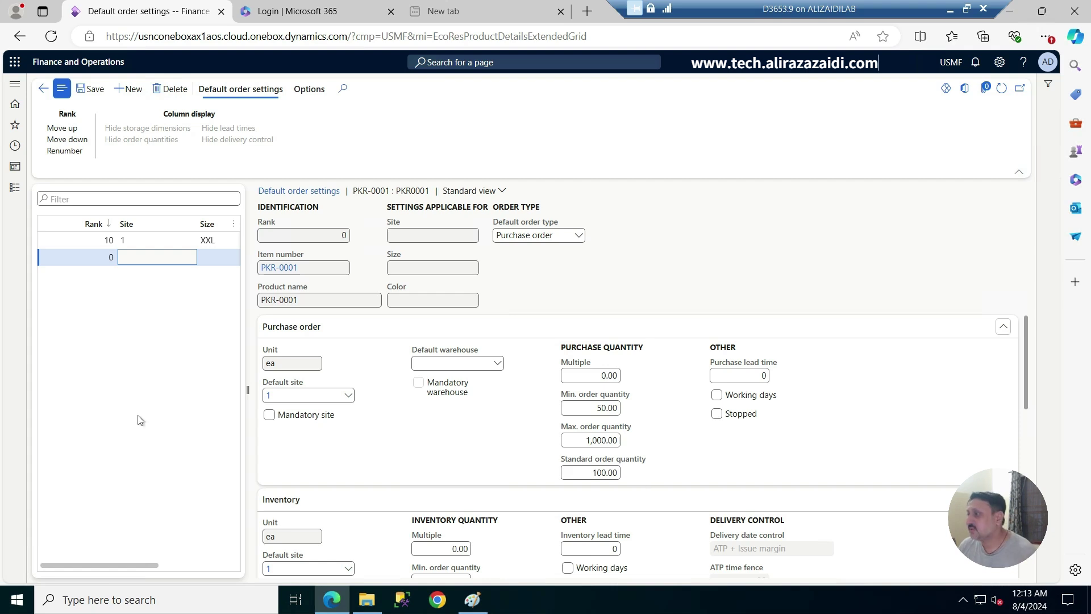
pyautogui.click(164, 240)
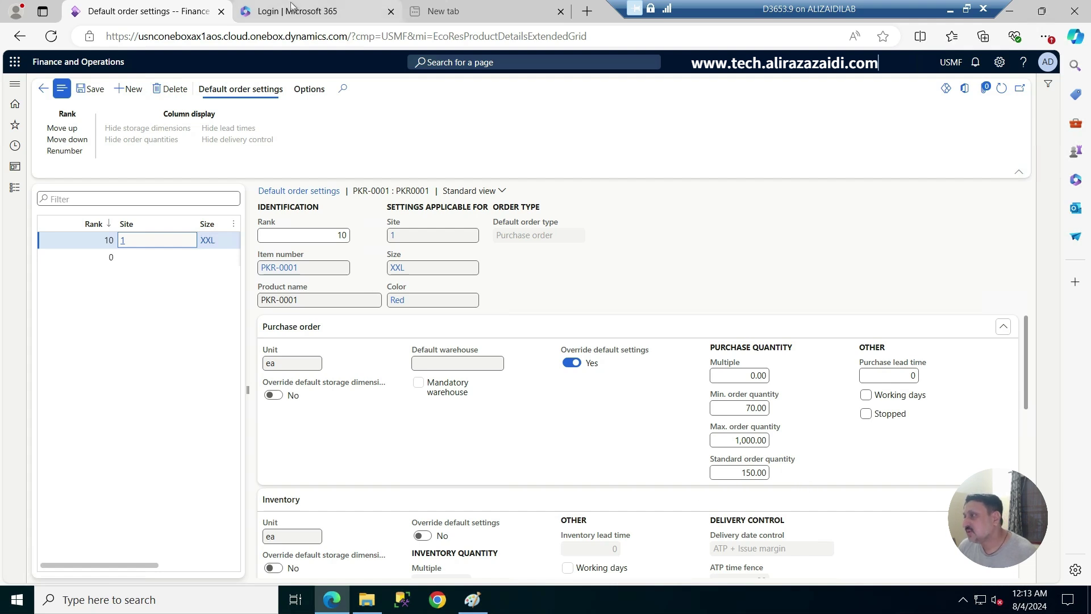
# Duplicate the Finance and Operations page in a new browser tab and open the Accounts payable list of all purchase orders there
pyautogui.rightClick(195, 12)
pyautogui.click(247, 96)
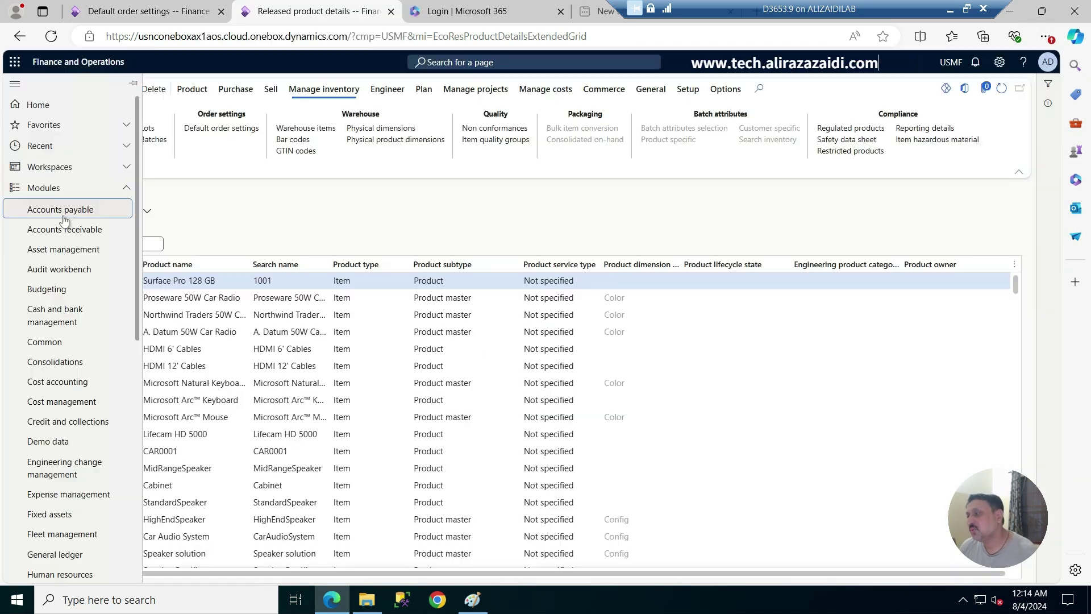
pyautogui.click(63, 219)
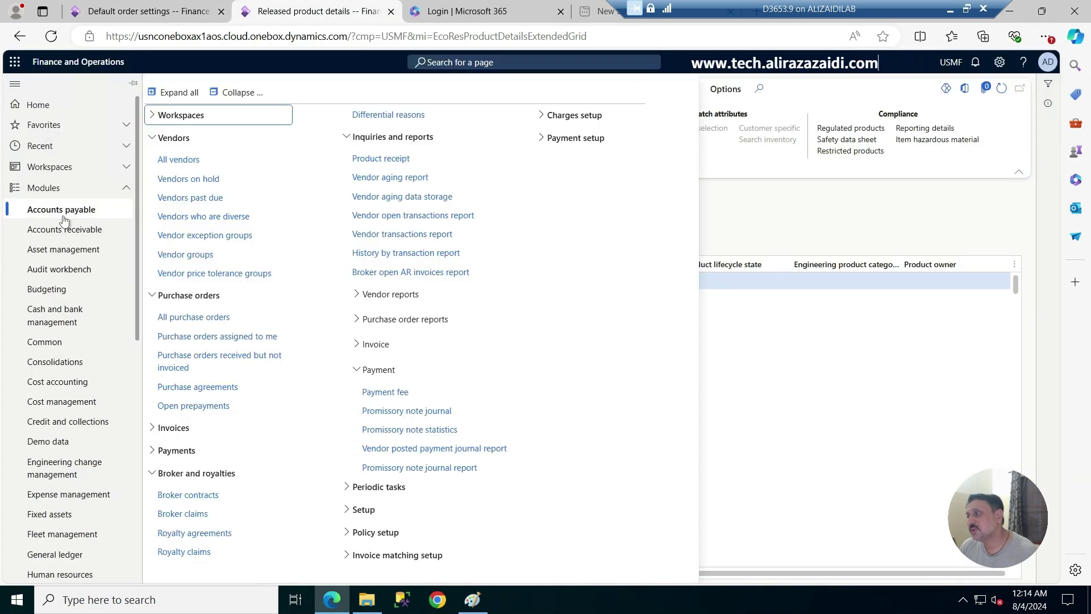
pyautogui.click(225, 325)
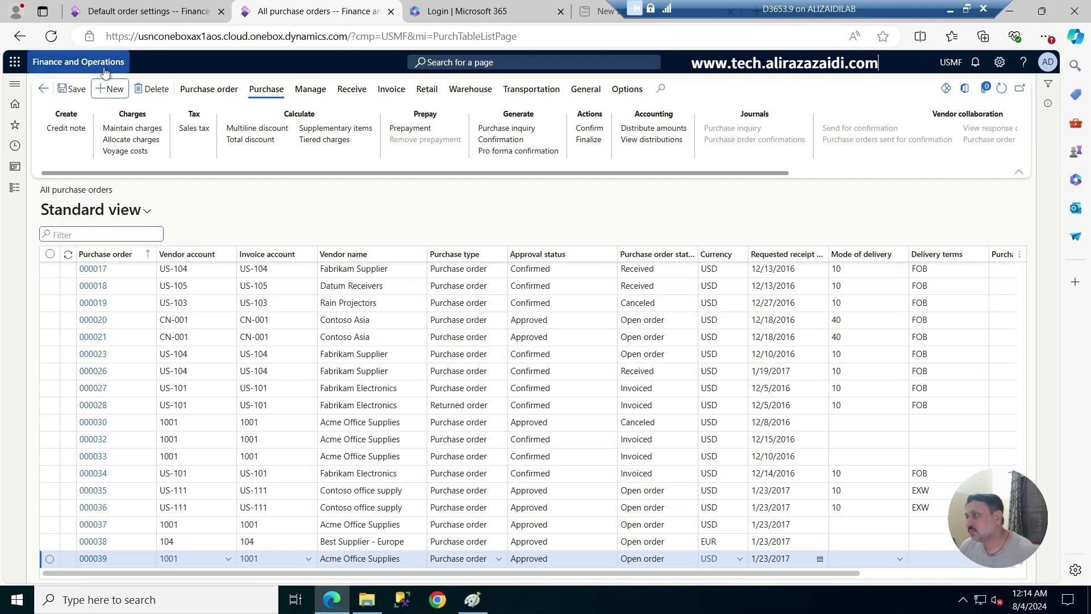
# Create a new purchase order for the vendor Lande Packaging Supplies
pyautogui.click(111, 89)
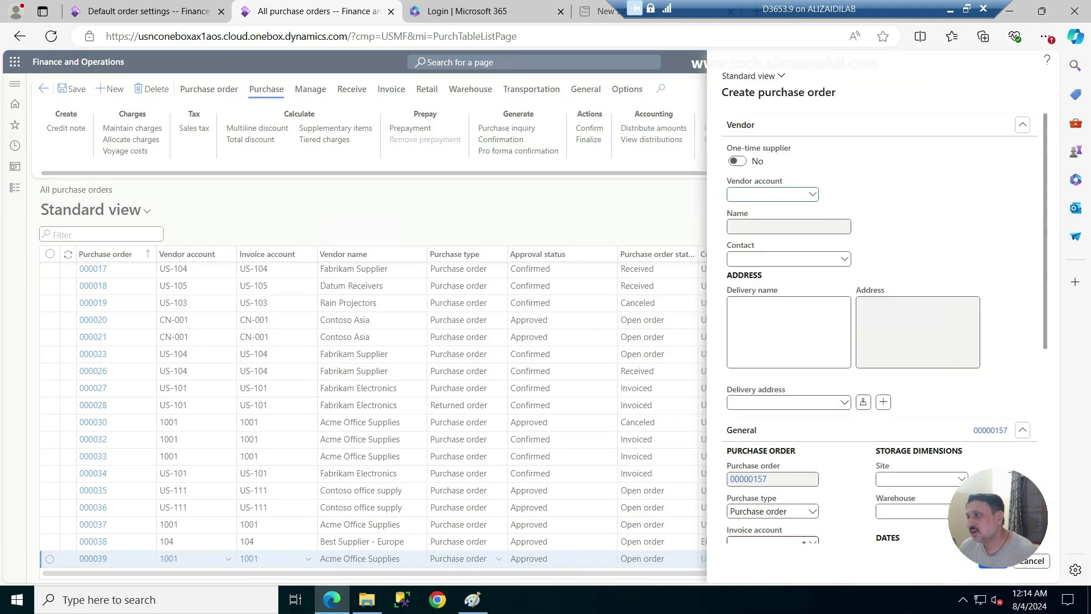
pyautogui.click(813, 194)
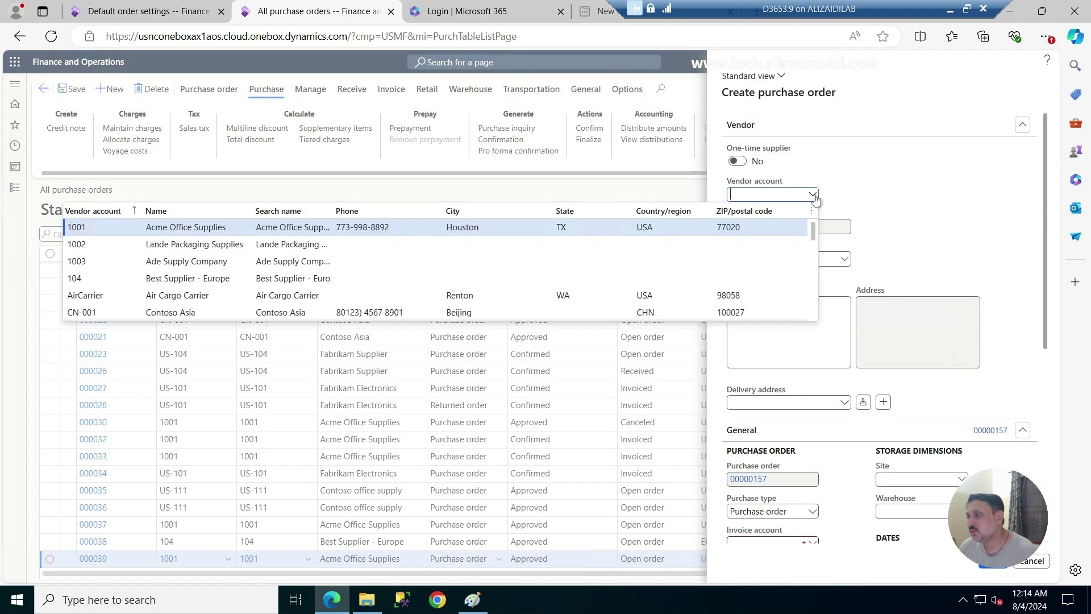
pyautogui.click(183, 244)
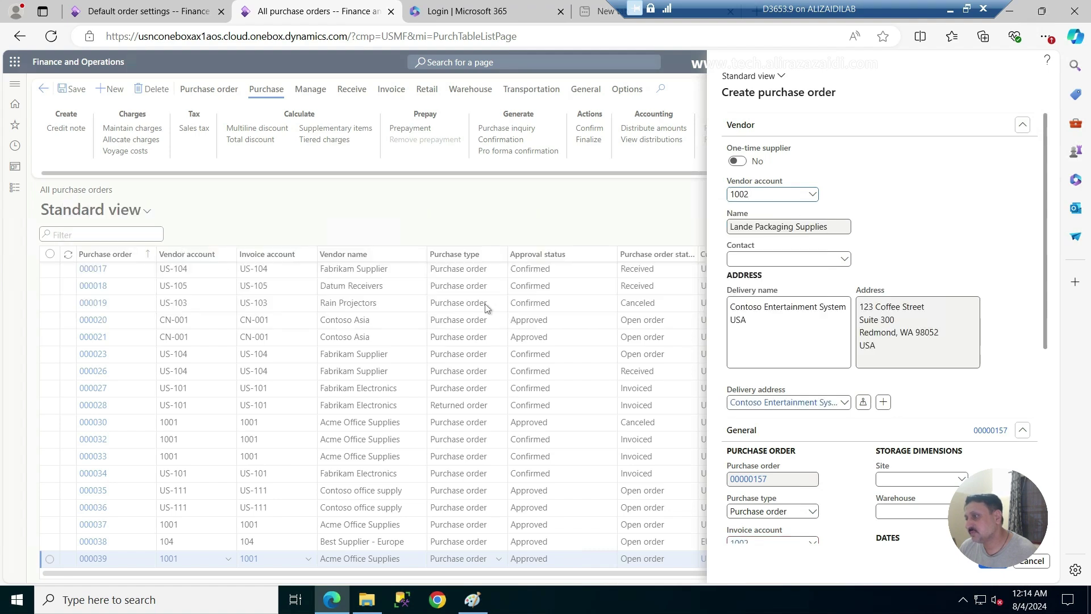
pyautogui.scroll(-5, 881, 318)
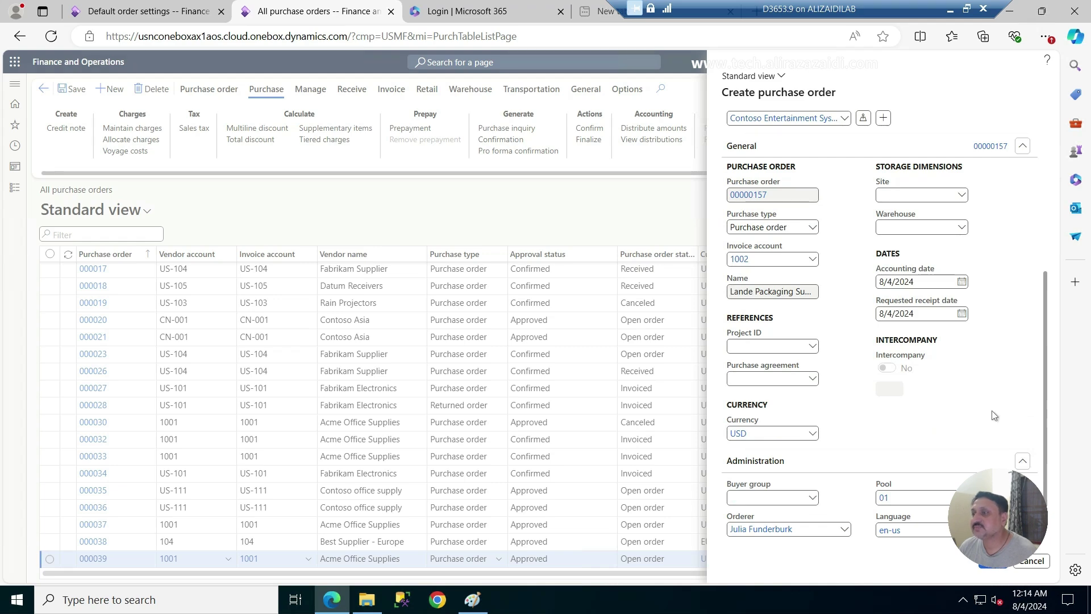
pyautogui.press('Return')
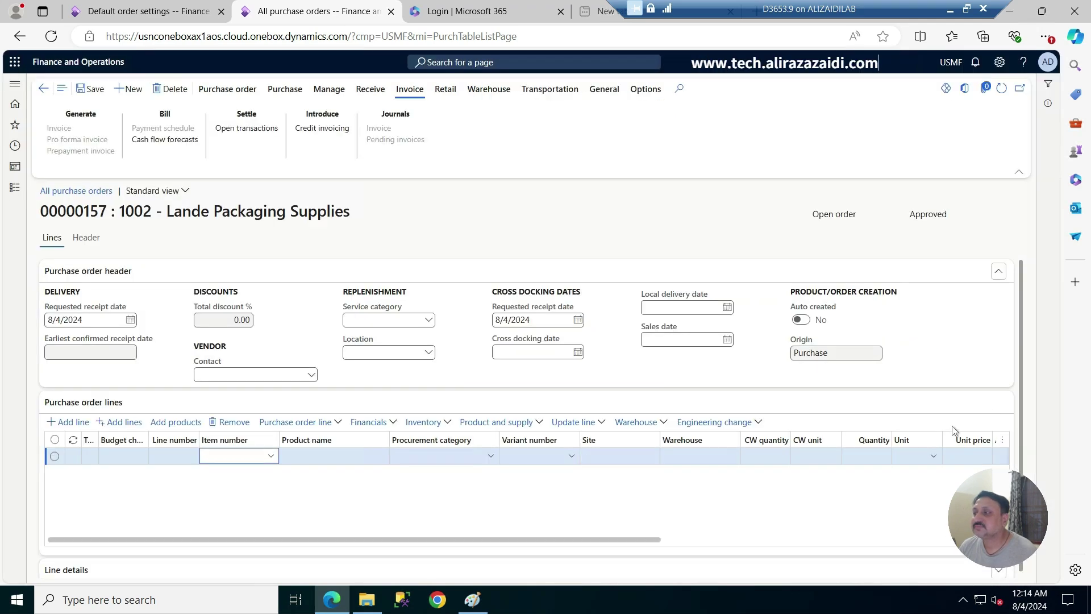
# Filter the item lookup by item numbers beginning with "pkr" and choose PKR-0001 for the first purchase order line
pyautogui.click(273, 456)
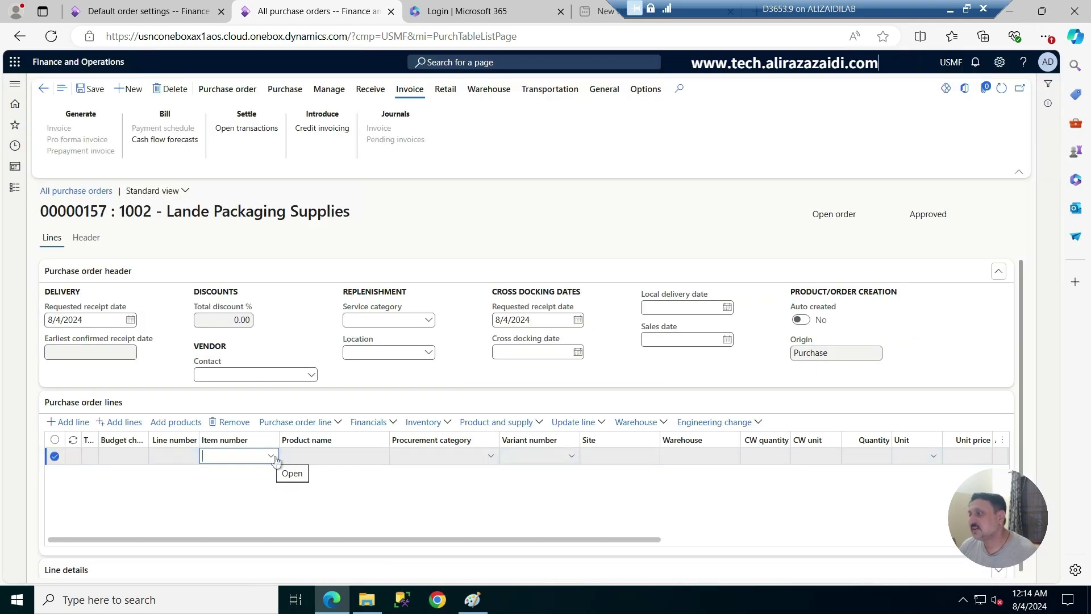
pyautogui.click(272, 457)
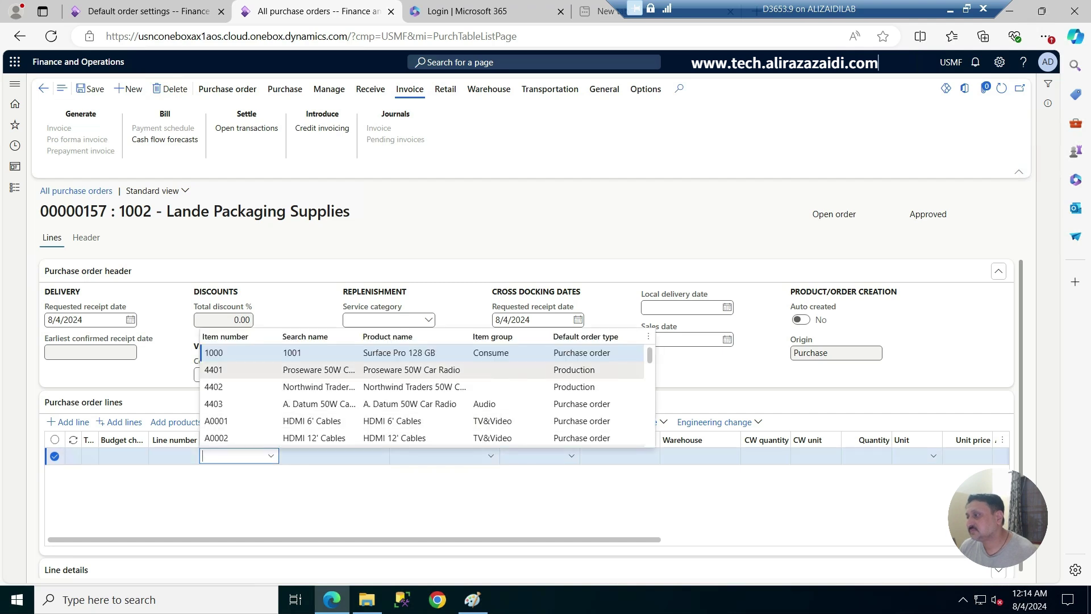
pyautogui.click(227, 336)
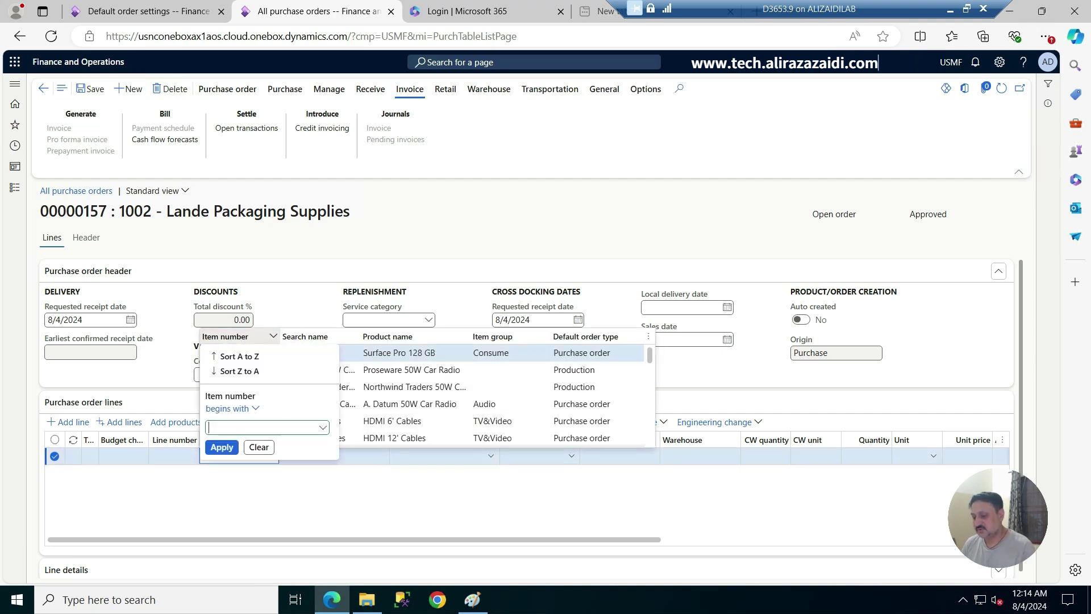
pyautogui.write('pkr')
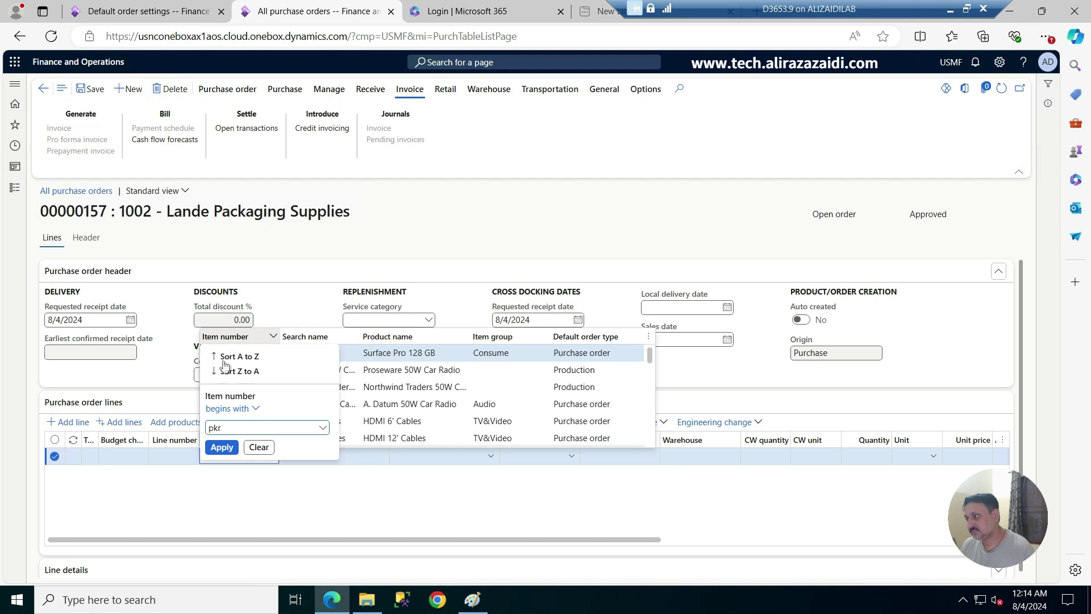
pyautogui.click(221, 448)
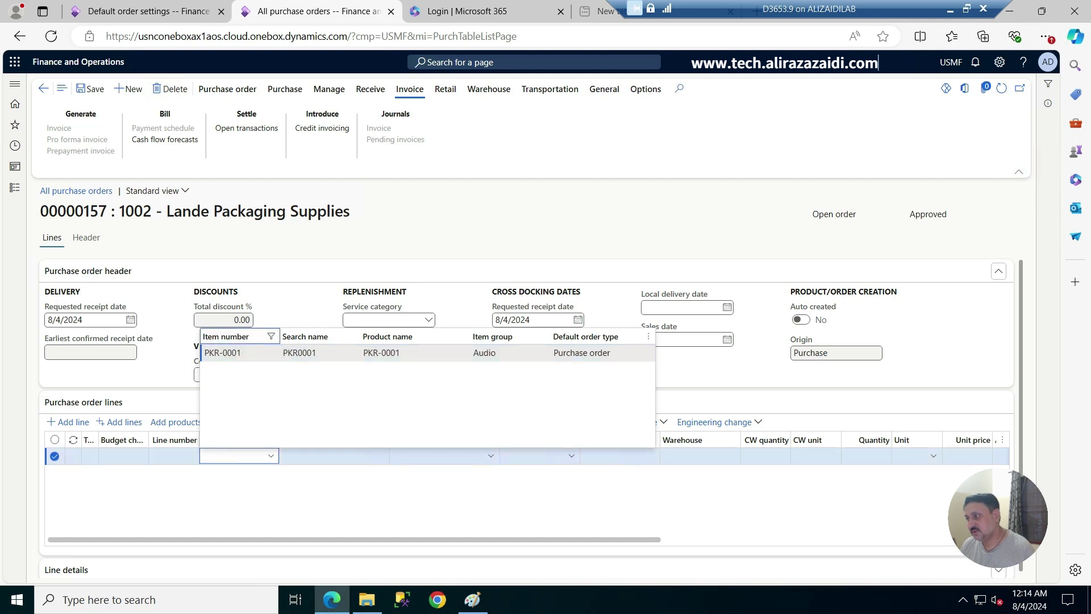
pyautogui.click(250, 353)
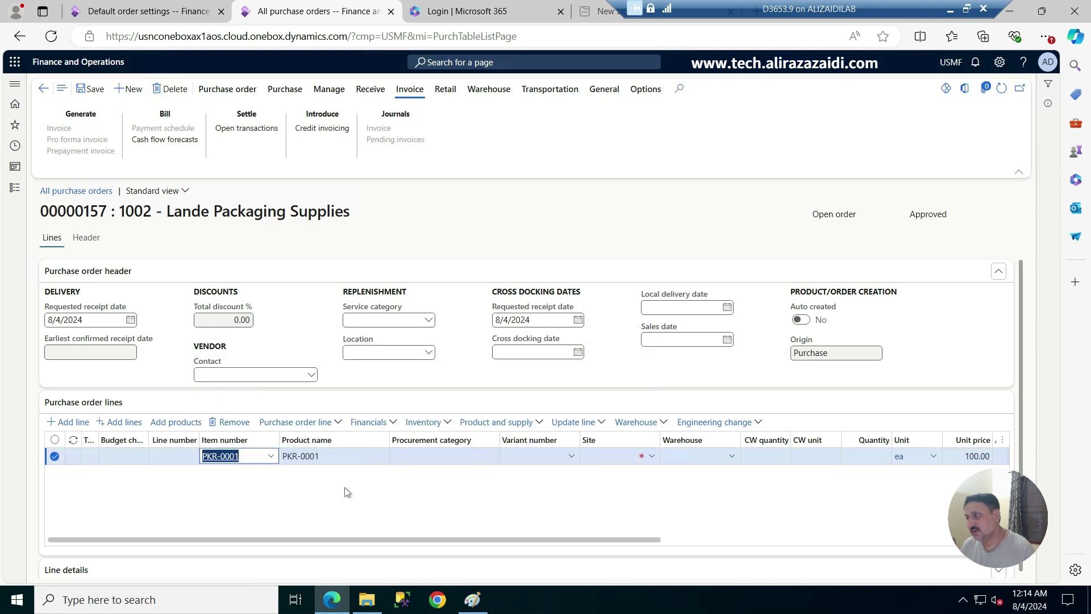
# Set the line's site to 1 and its variant to VN-000293 (size X, color Abbey), and check the defaulted quantity and amounts
pyautogui.click(652, 456)
pyautogui.click(612, 360)
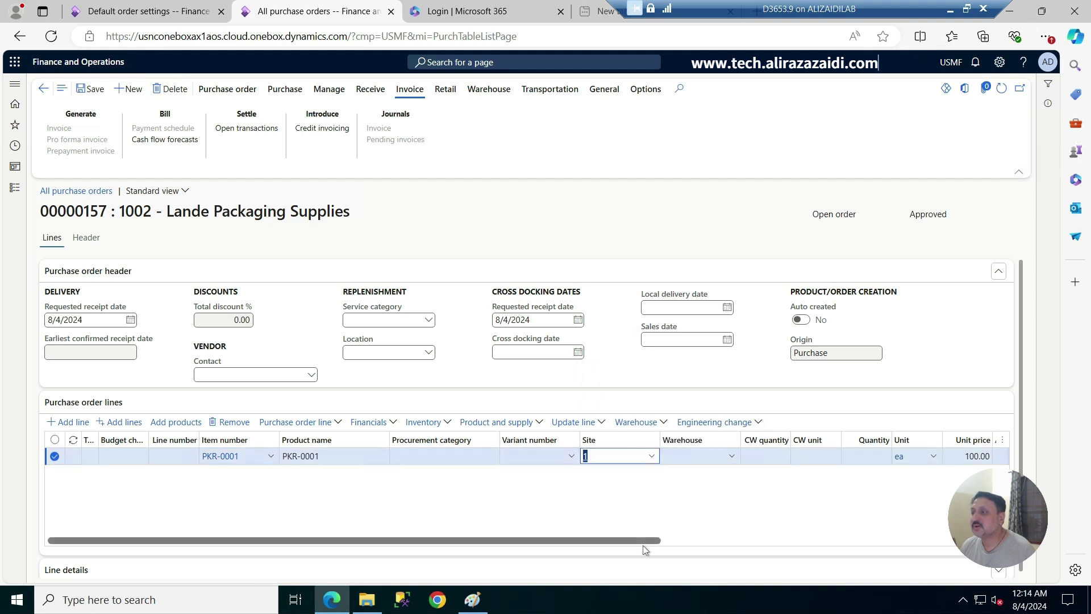
pyautogui.click(572, 456)
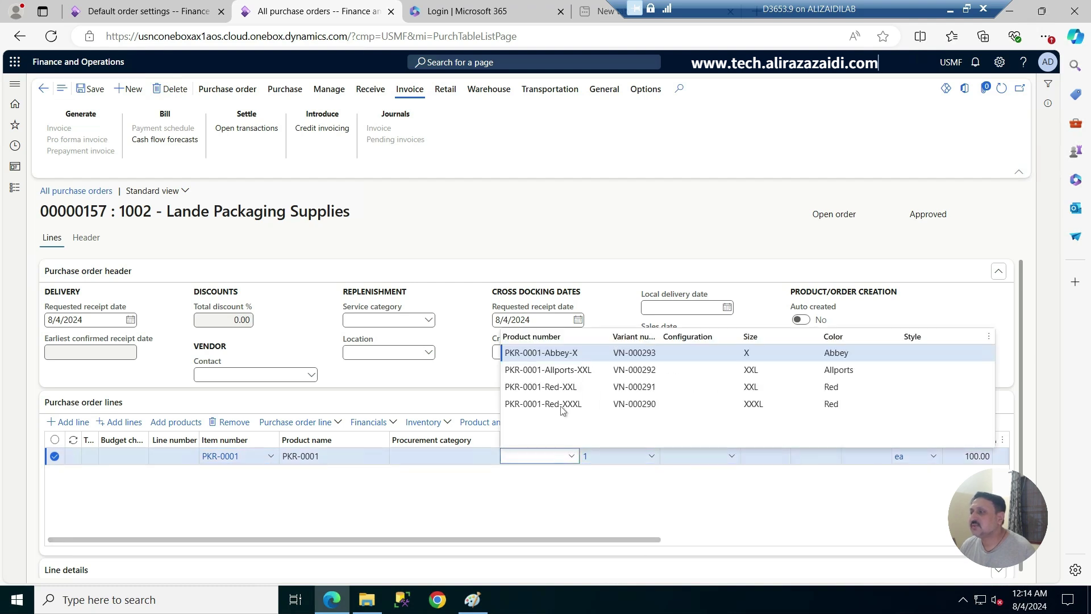
pyautogui.click(787, 353)
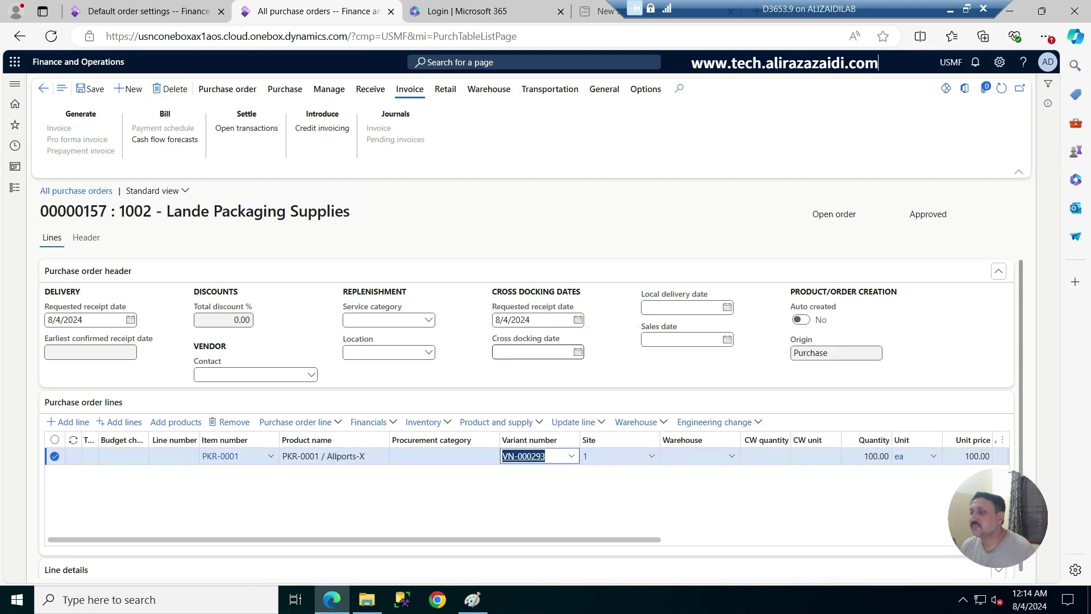
pyautogui.click(868, 456)
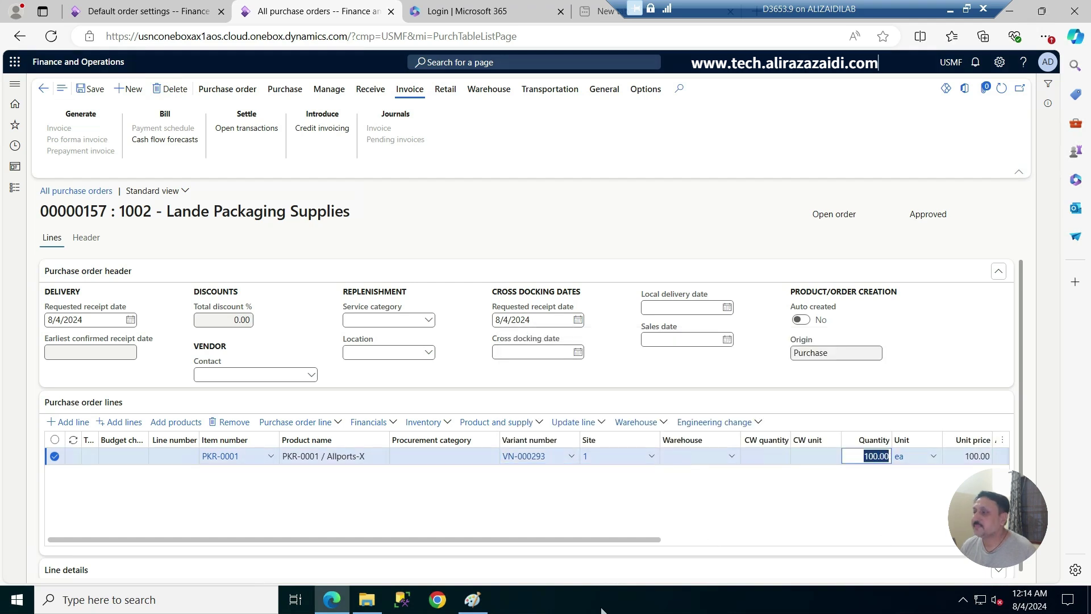
pyautogui.moveTo(612, 544); pyautogui.dragTo(799, 545)
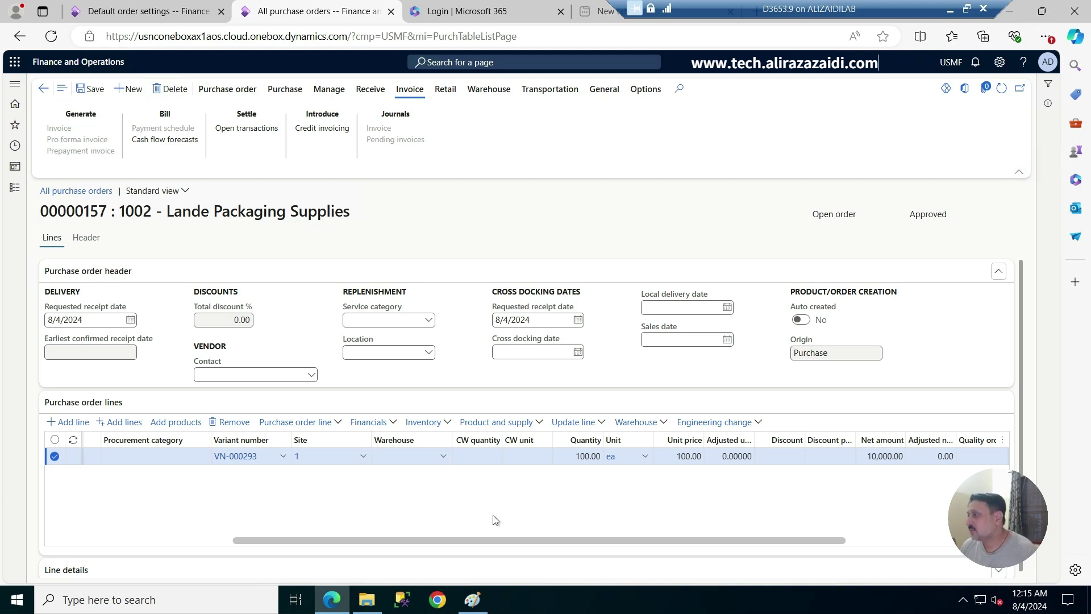
# Add a second purchase order line for item PKR-0001 with variant VN-000291 (size XXL, color Red)
pyautogui.click(74, 422)
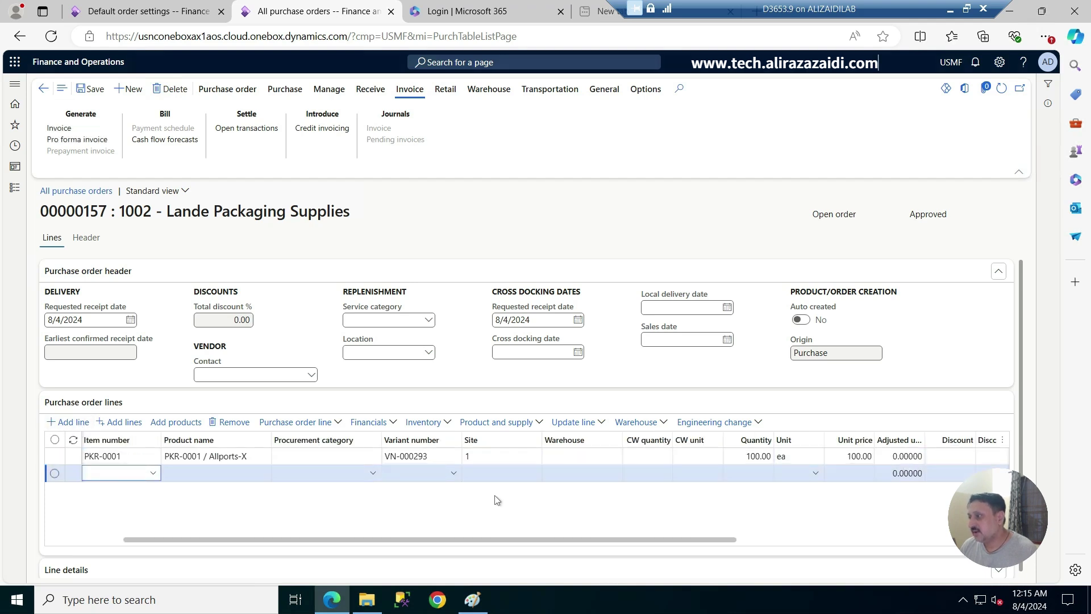
pyautogui.click(153, 473)
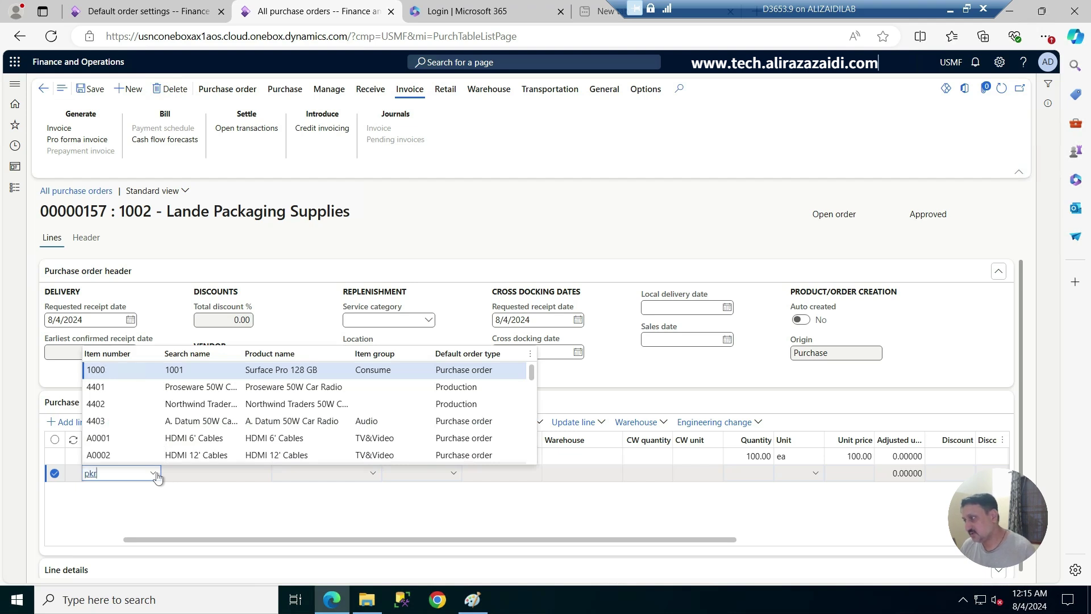
pyautogui.press('Return')
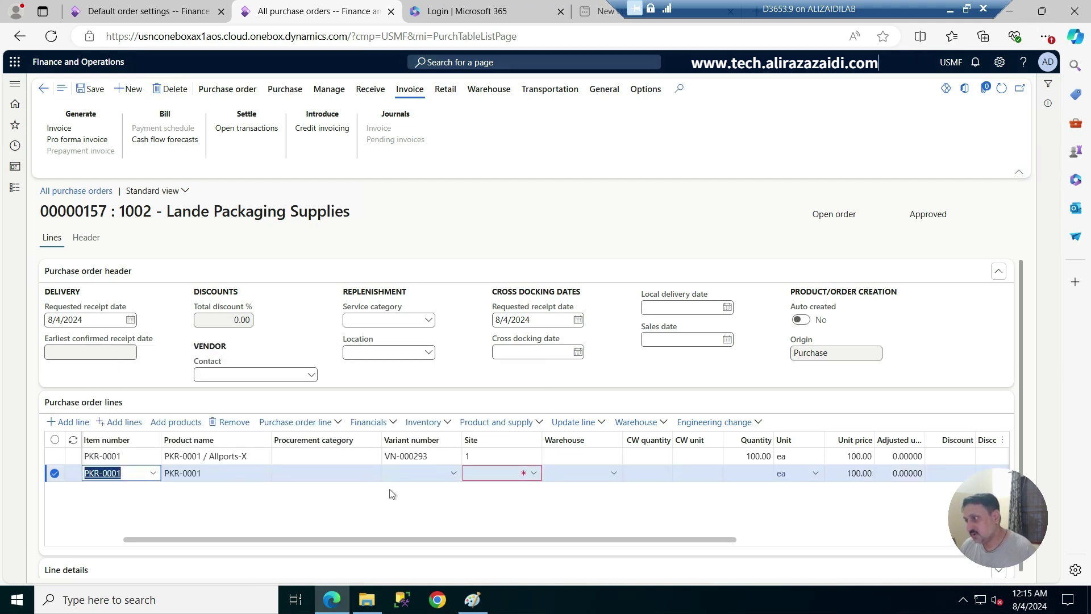
pyautogui.click(453, 474)
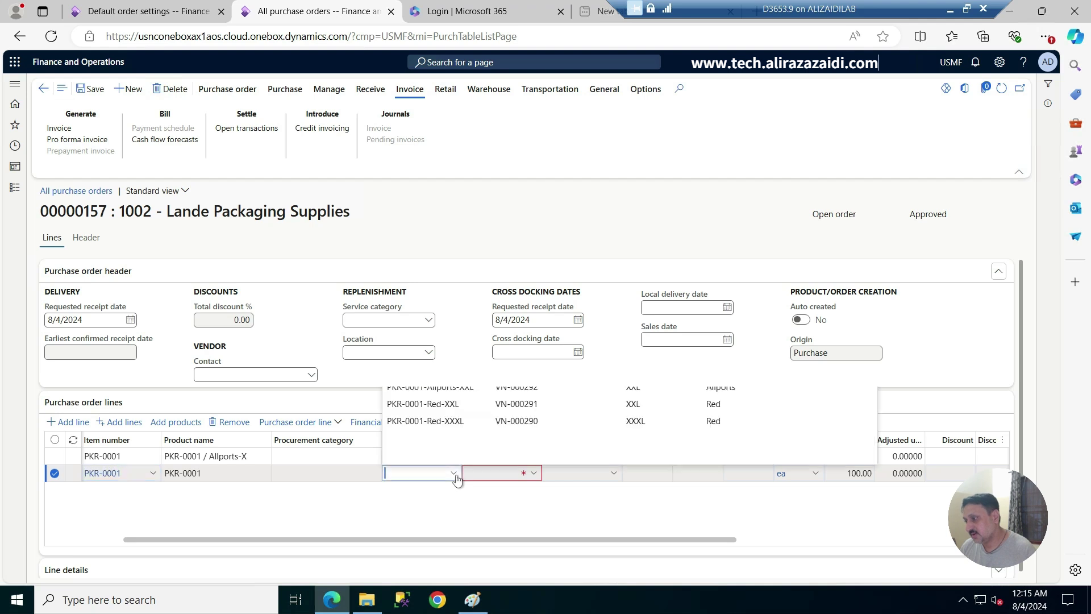
pyautogui.click(451, 405)
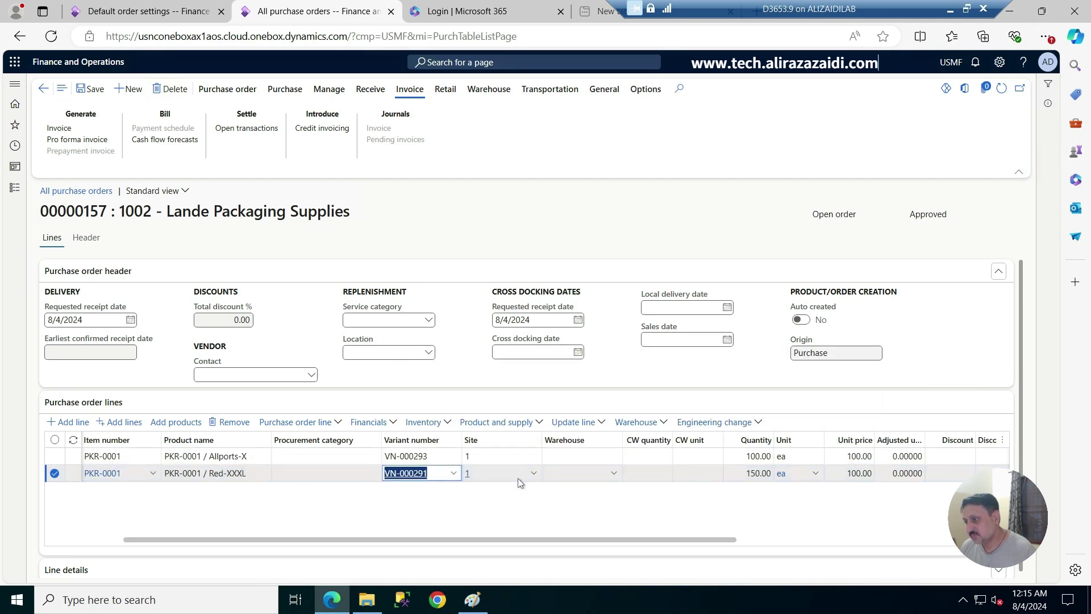
pyautogui.click(533, 500)
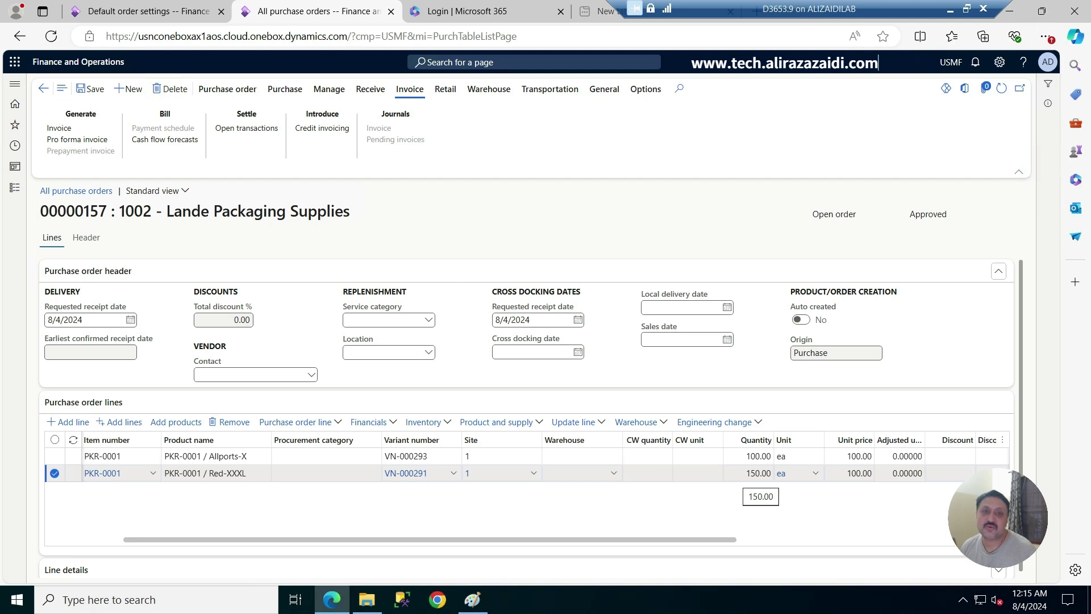
# Set the VN-000293 line's quantity to 1500 and decline the offer to use the maximum quantity instead
pyautogui.press('Up')
pyautogui.press('BackSpace')
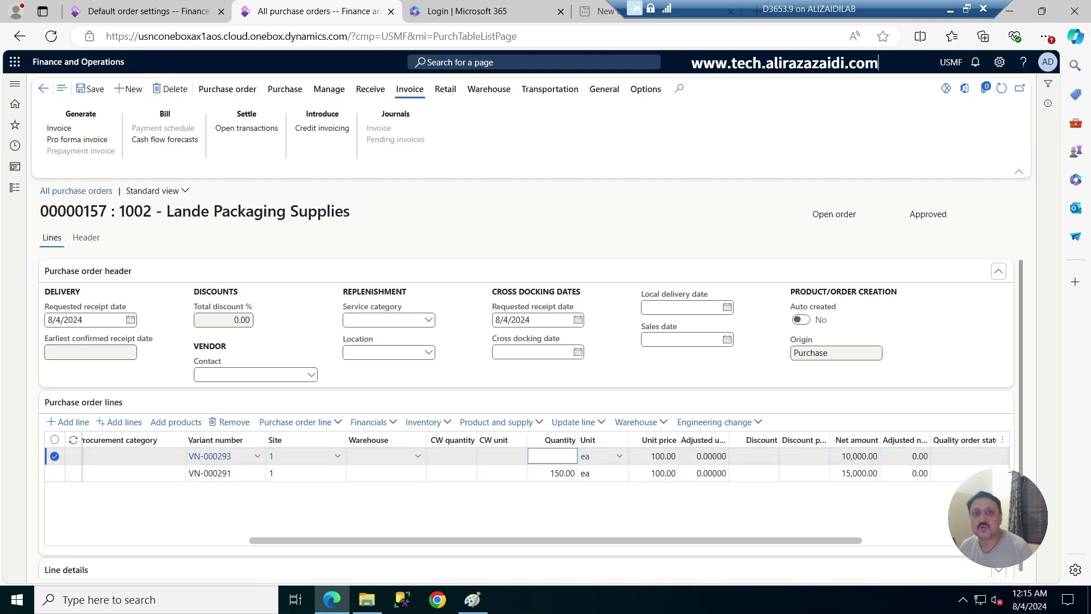
pyautogui.write('1')
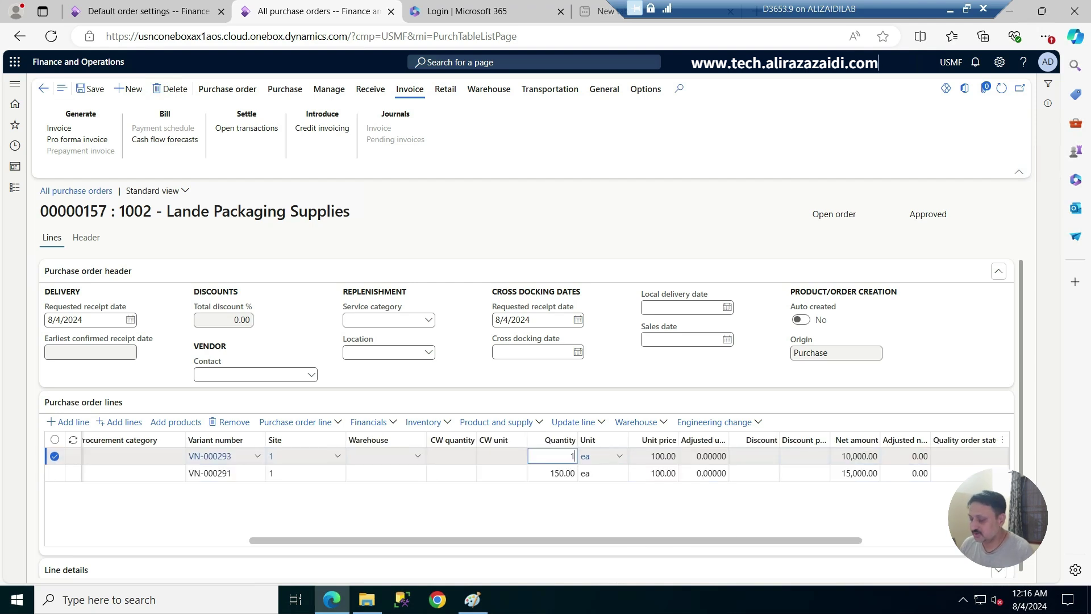
pyautogui.write('500')
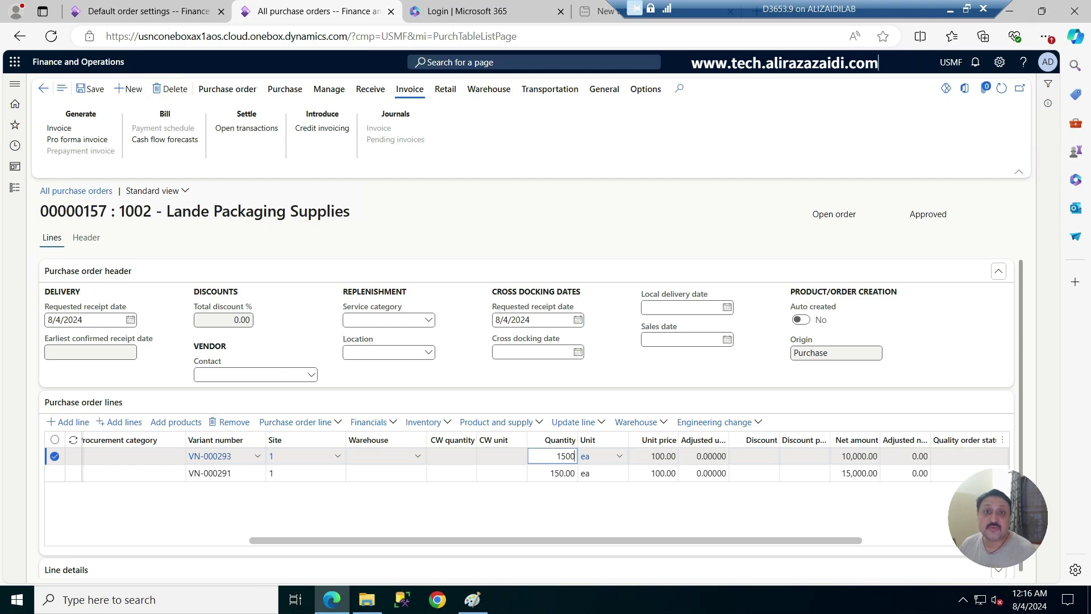
pyautogui.press('Tab')
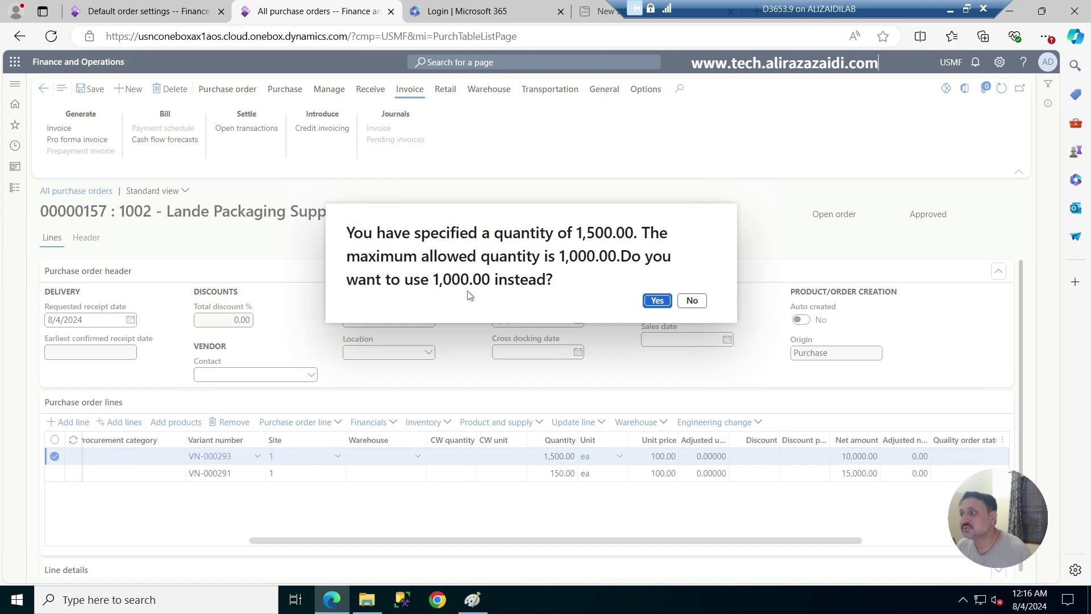
pyautogui.click(694, 302)
# Enter 2000 as the VN-000291 line's quantity, accept the maximum of 1,000 instead, and compare both lines' quantities
pyautogui.click(554, 473)
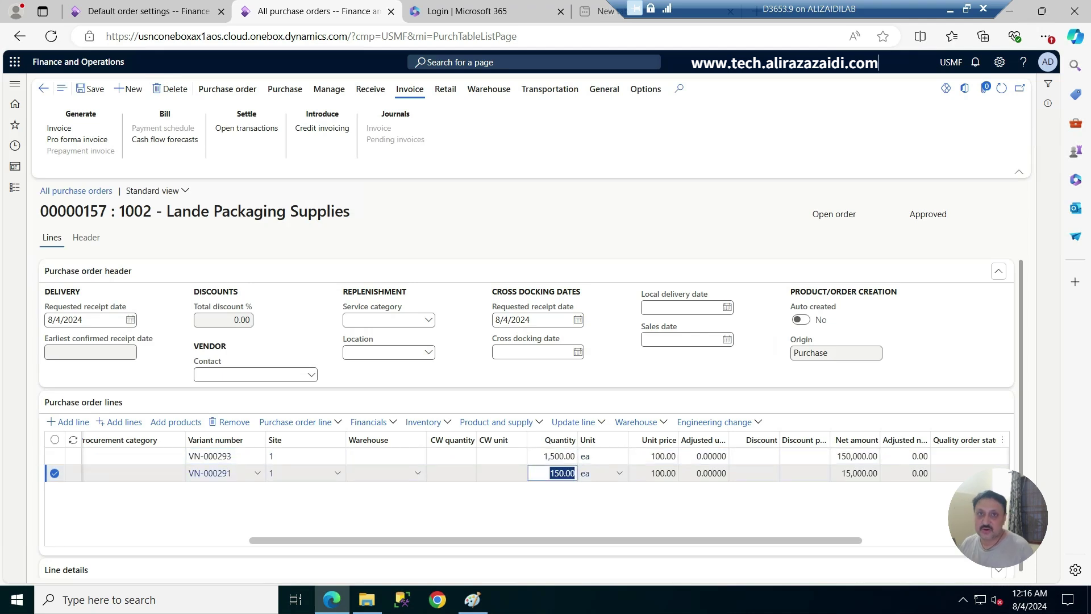
pyautogui.write('1')
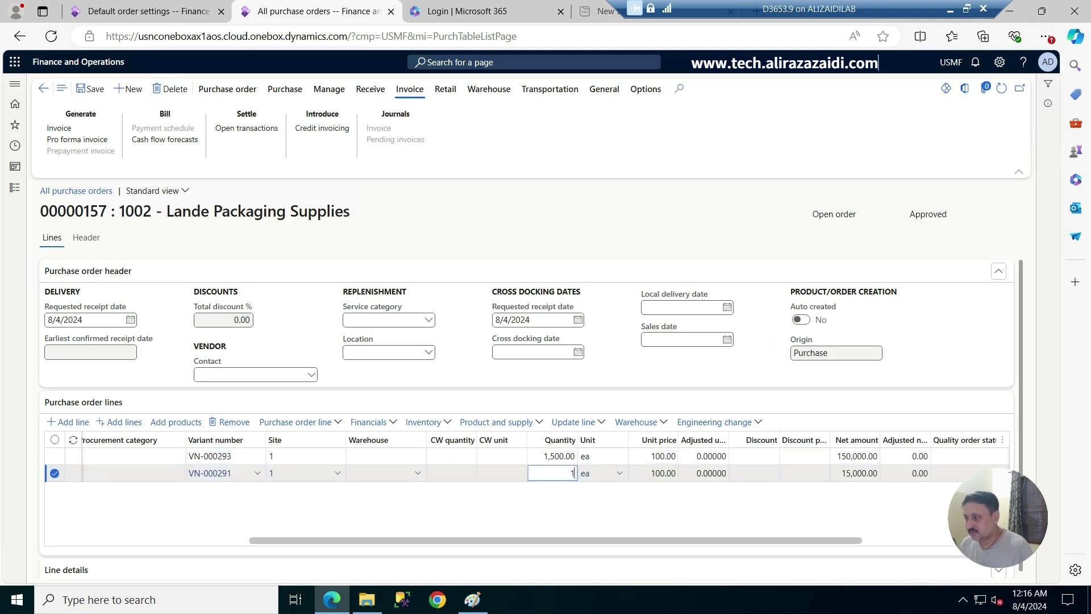
pyautogui.write('000')
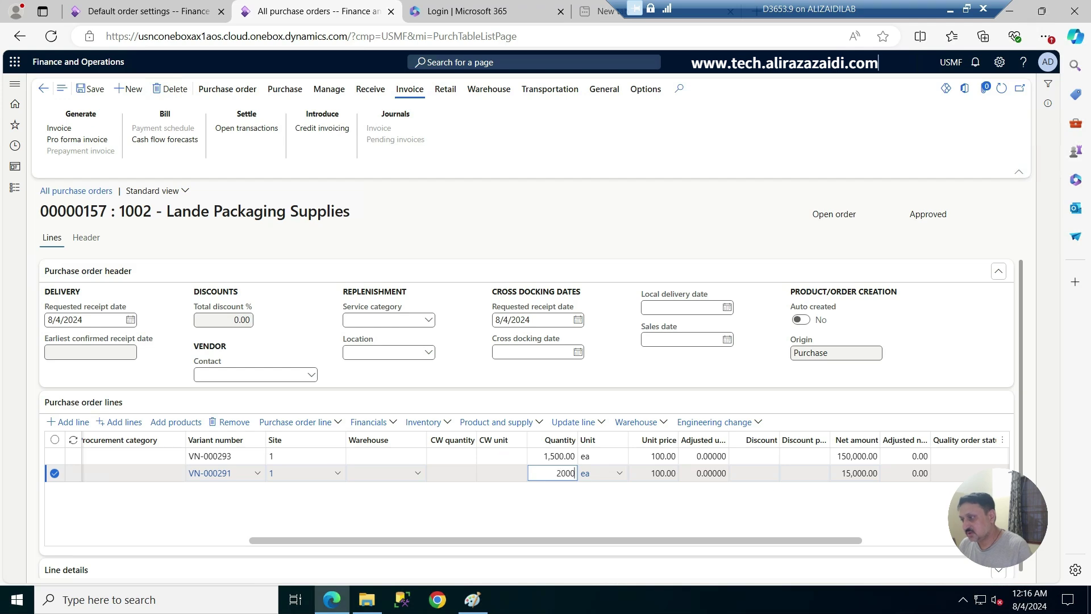
pyautogui.press('Tab')
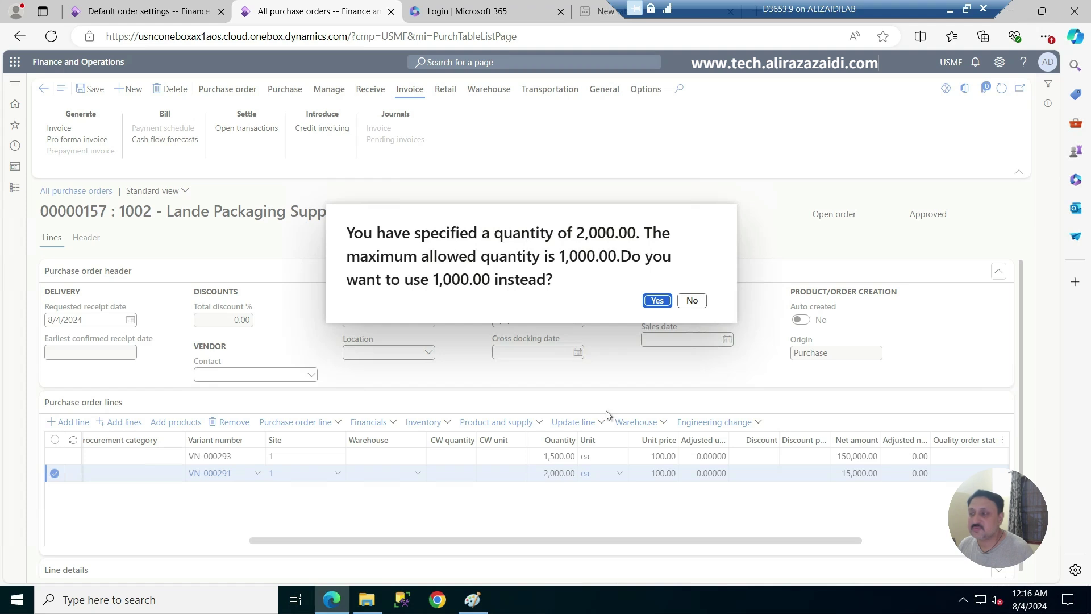
pyautogui.click(657, 300)
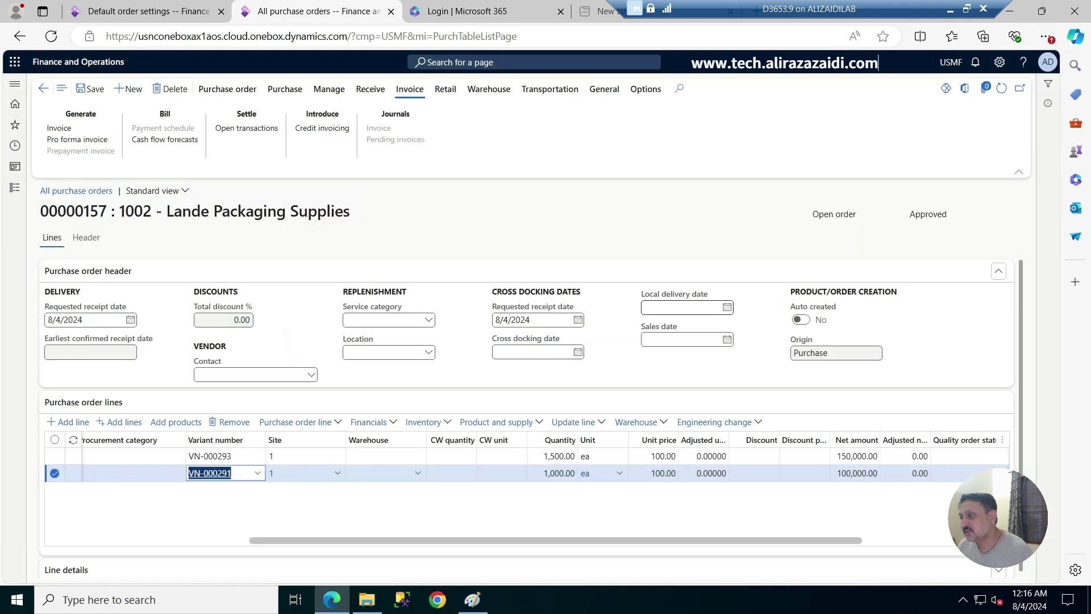
pyautogui.click(545, 456)
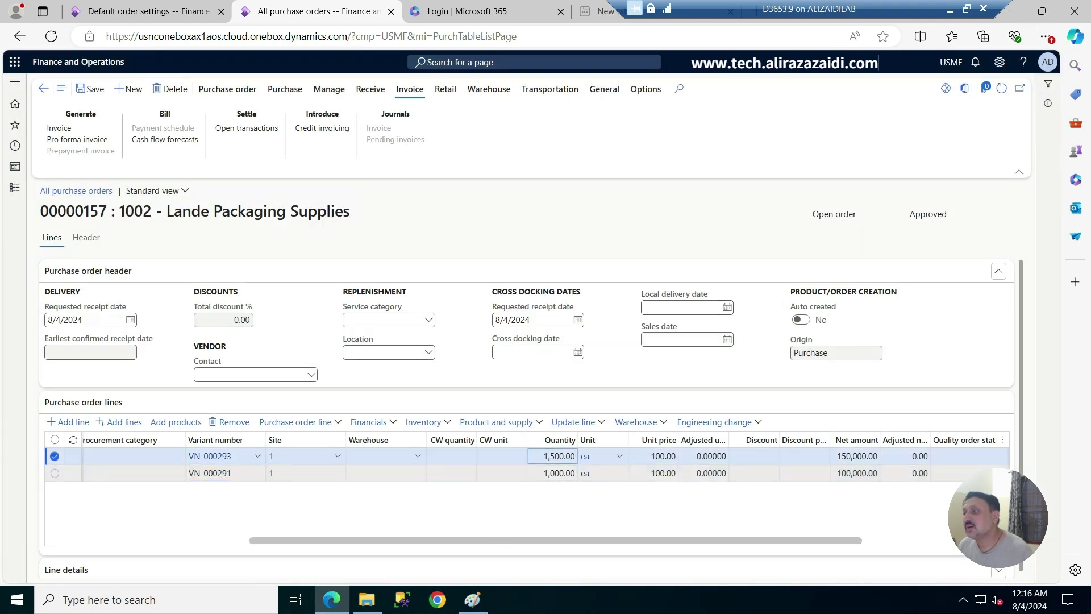
pyautogui.click(544, 473)
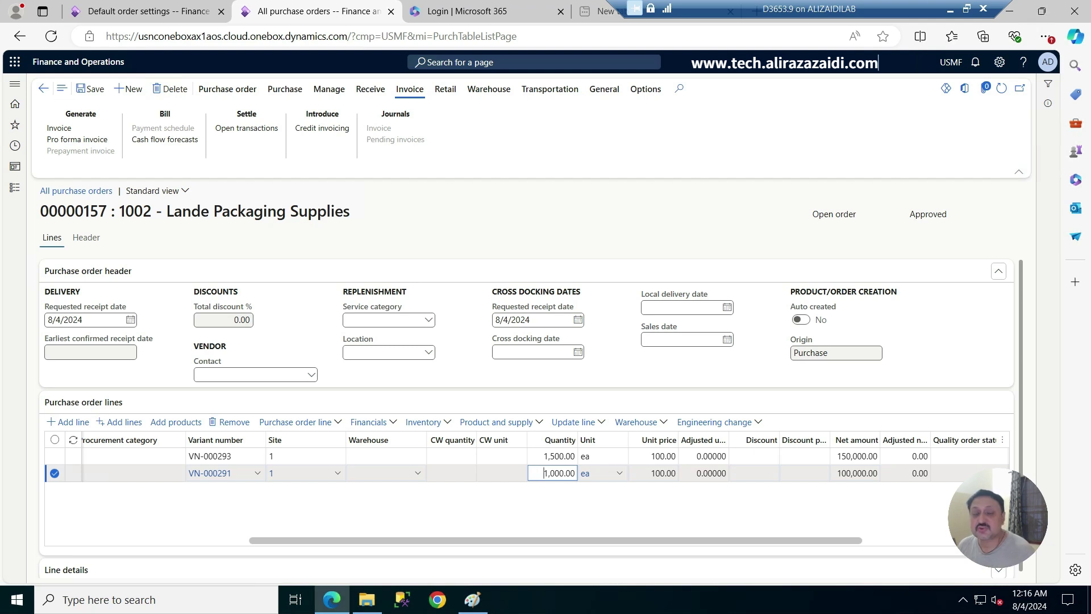
# Create a new default order settings record for PKR-0001 with site 1, size X and color Red
pyautogui.click(167, 13)
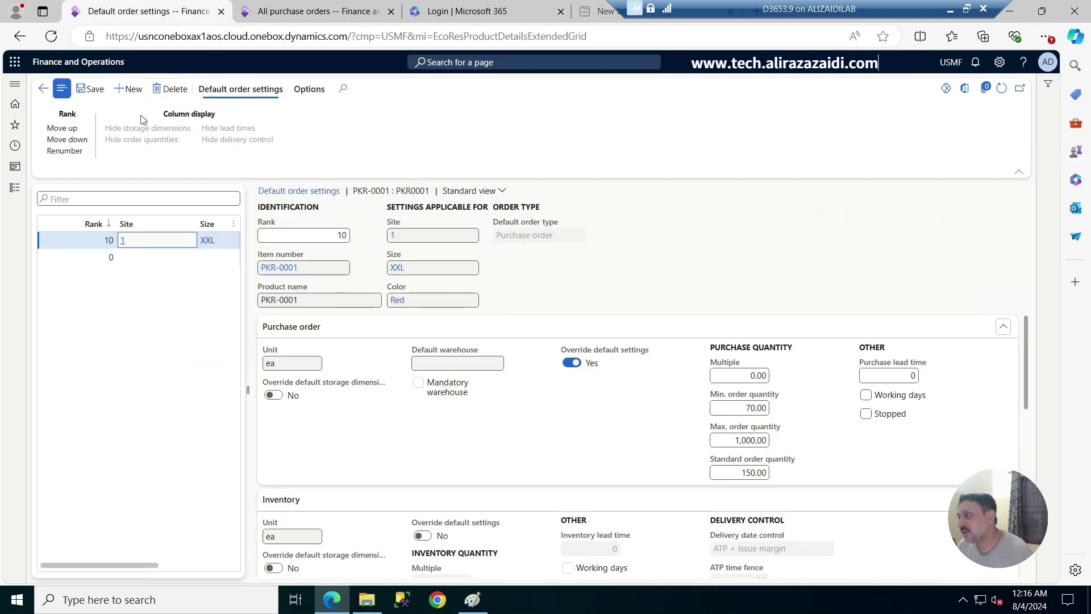
pyautogui.click(134, 90)
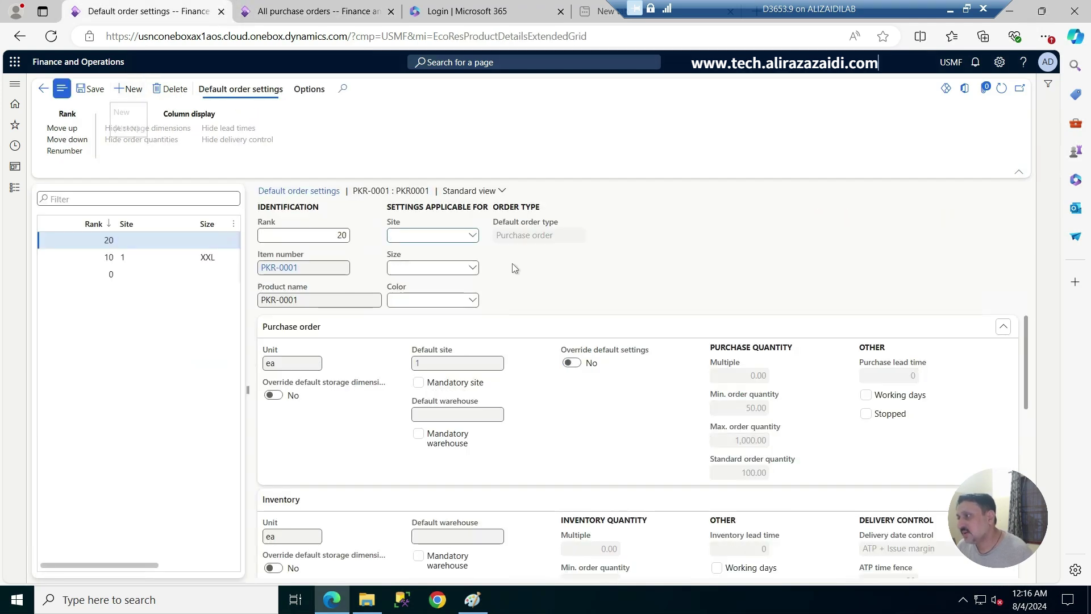
pyautogui.click(470, 235)
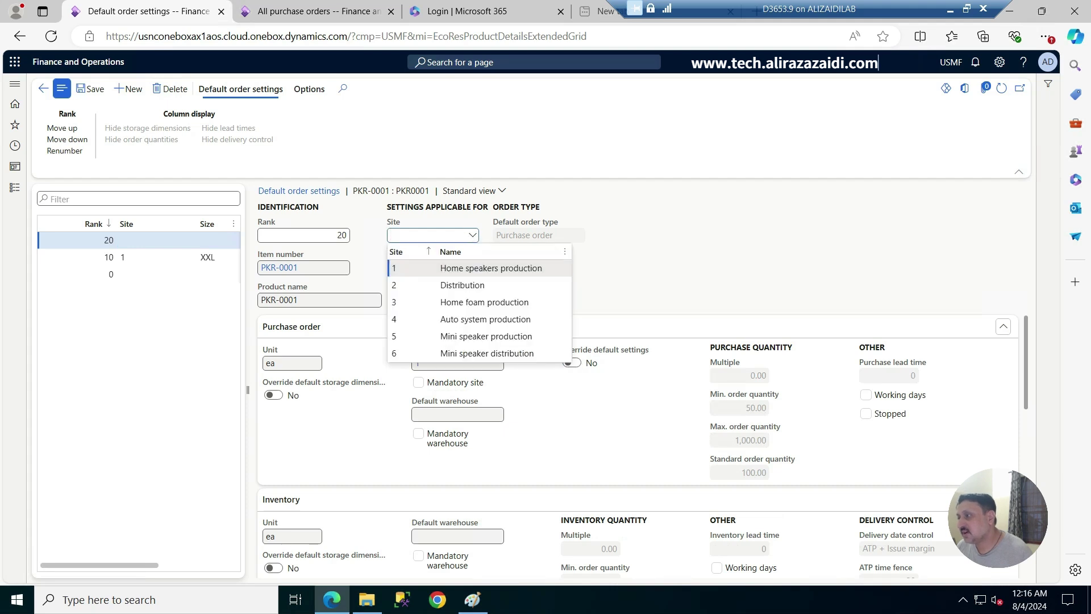
pyautogui.click(413, 270)
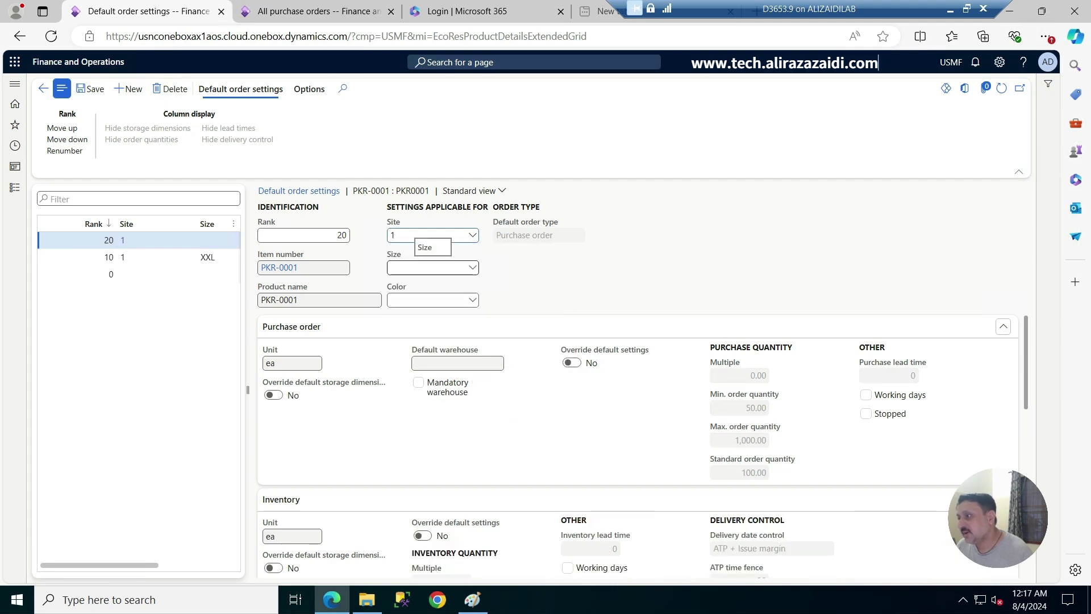
pyautogui.click(472, 267)
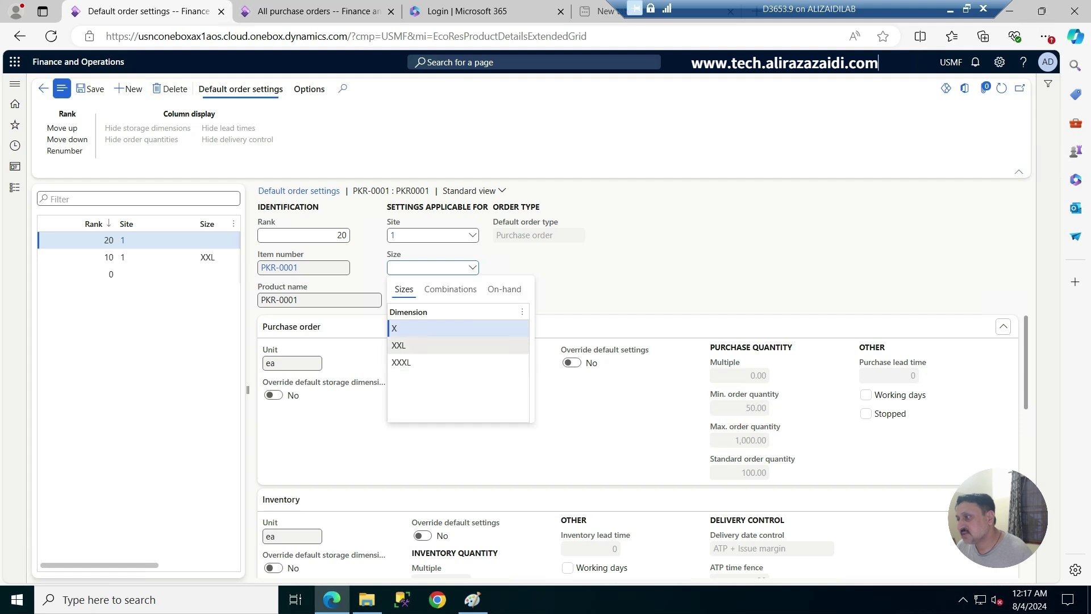
pyautogui.click(406, 331)
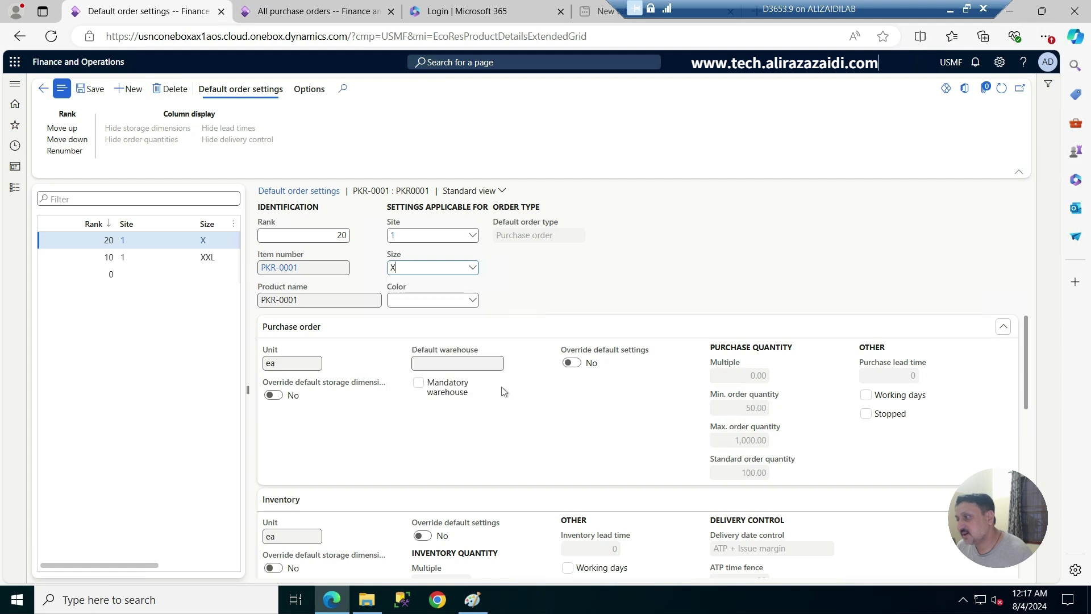
pyautogui.click(472, 300)
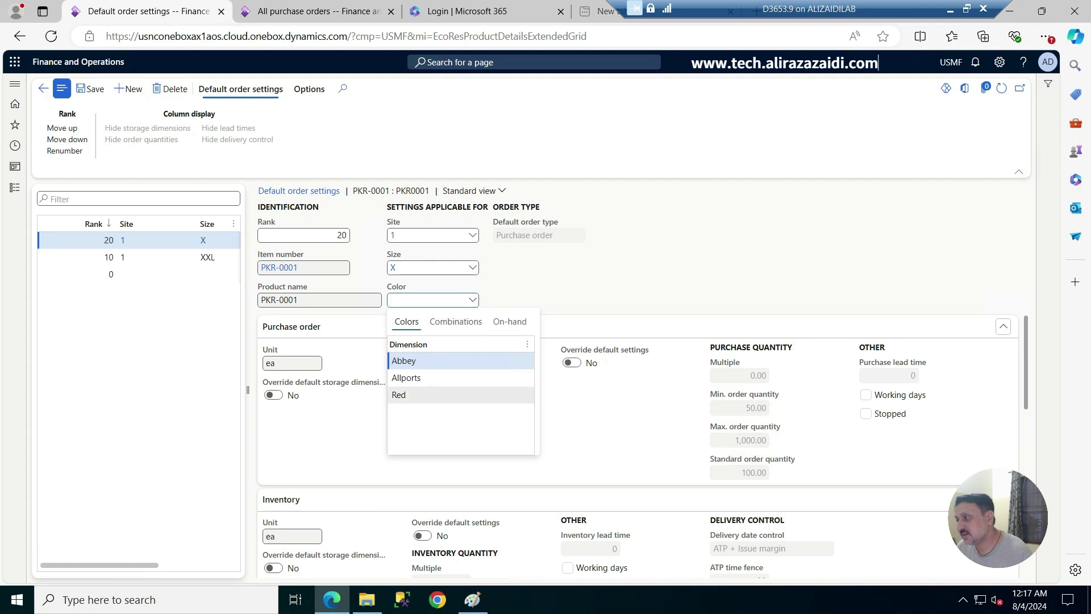
pyautogui.click(414, 396)
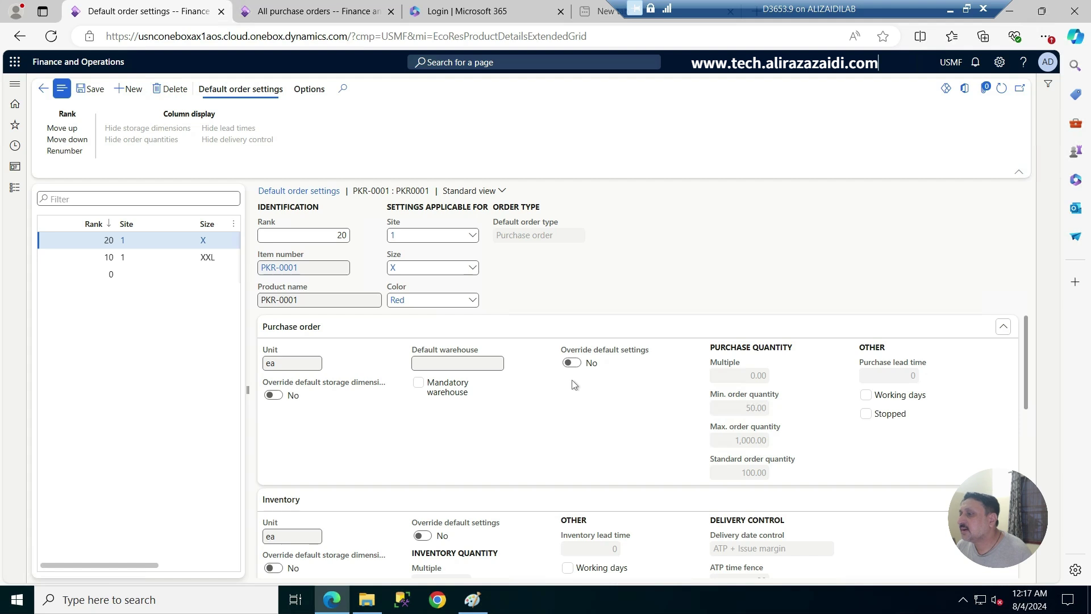
# Override the new record's default purchase order settings, mark purchasing as stopped, and try to save the record
pyautogui.click(873, 417)
pyautogui.click(572, 362)
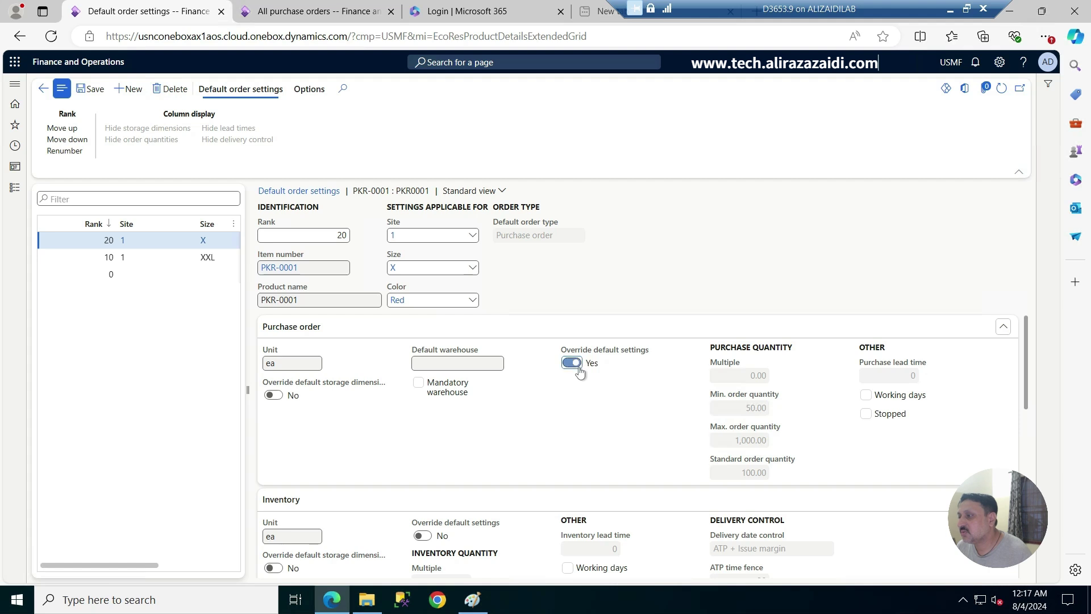
pyautogui.click(875, 419)
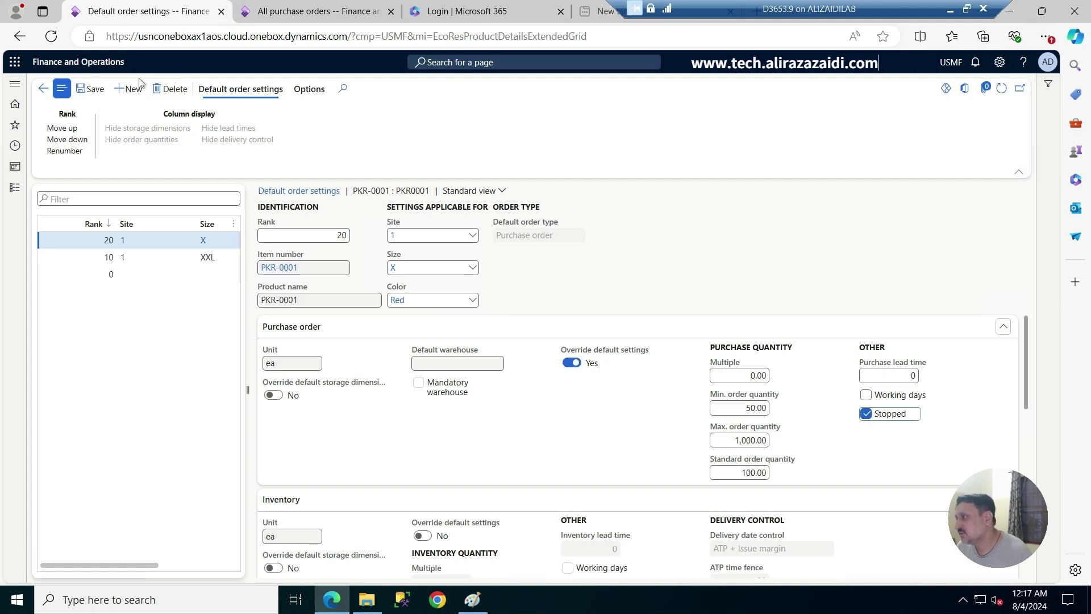
pyautogui.click(88, 91)
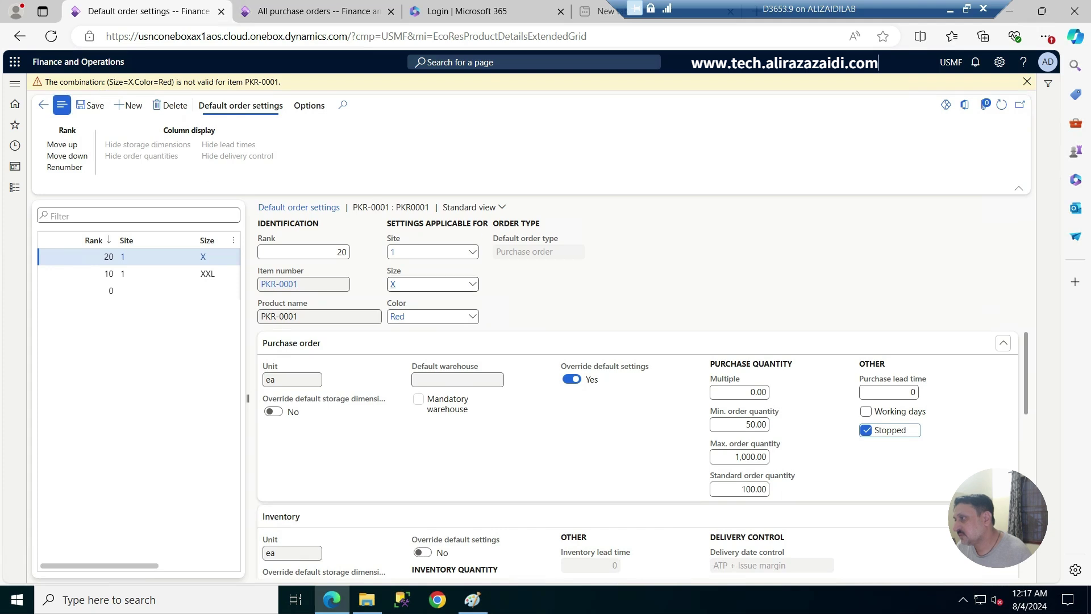
# Change the new record's color to Abbey, dismiss the warning, and save the default order settings
pyautogui.click(477, 321)
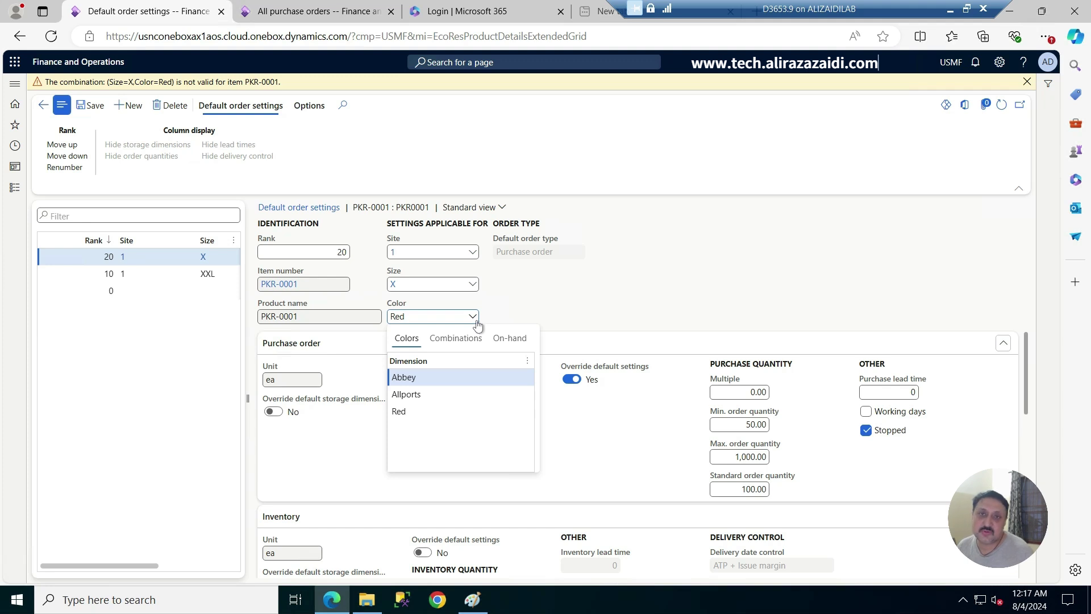
pyautogui.click(476, 324)
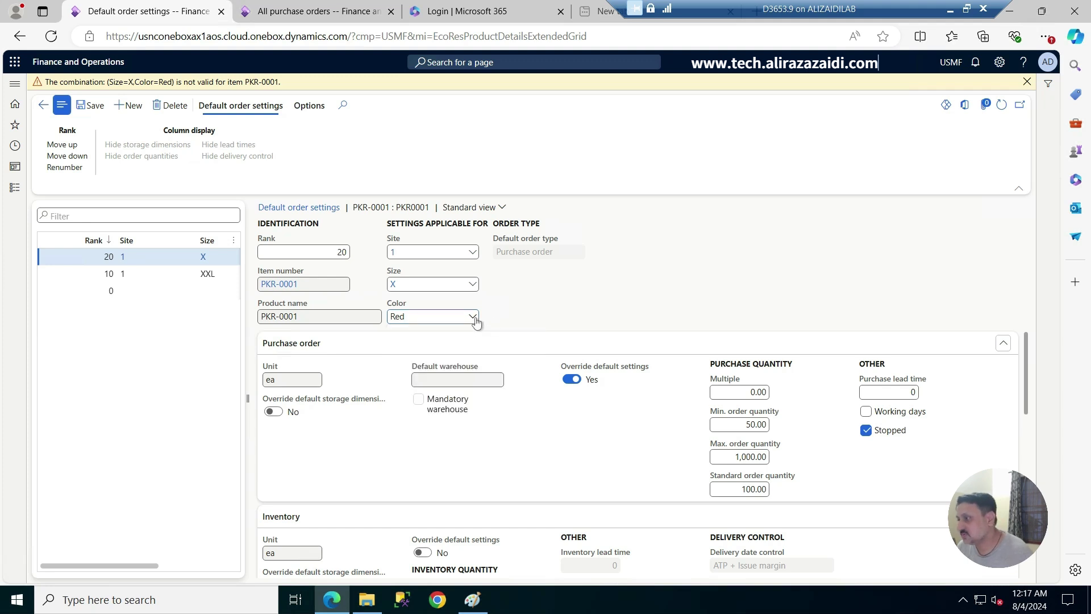
pyautogui.click(475, 321)
pyautogui.press('Return')
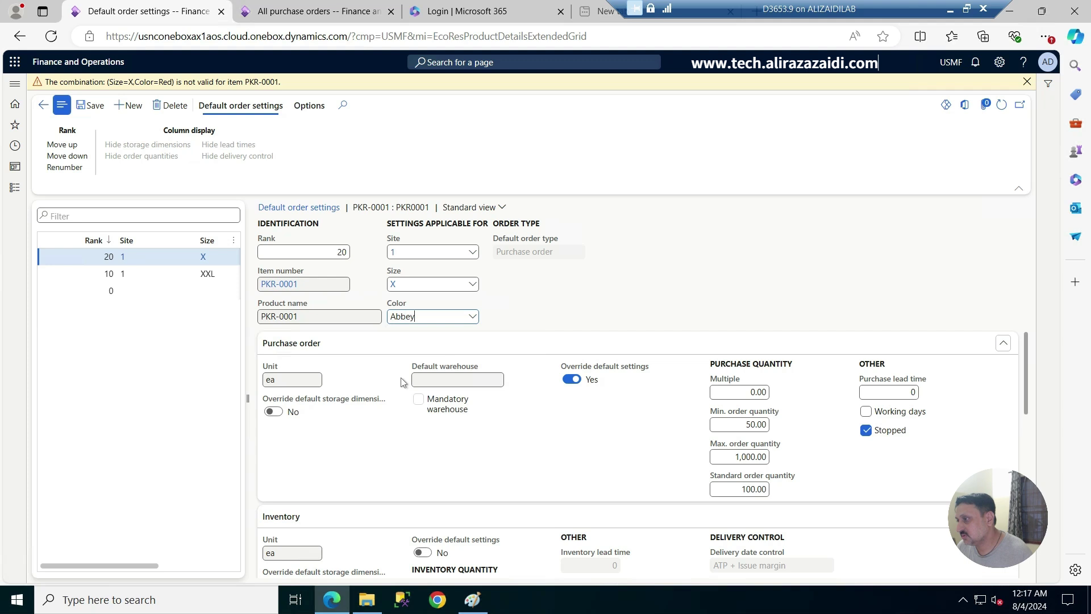
pyautogui.click(1028, 81)
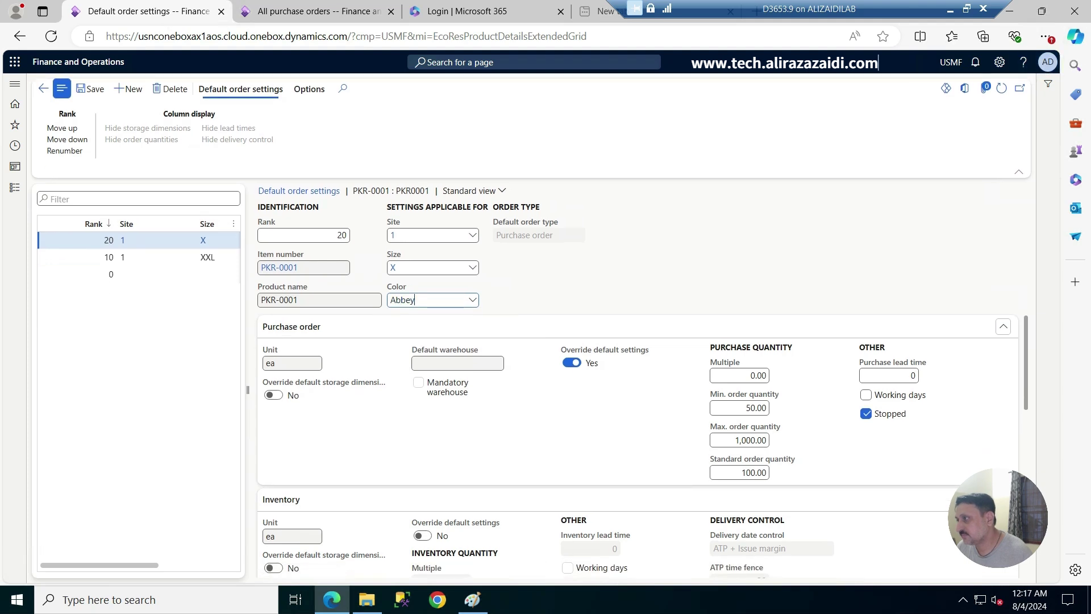
pyautogui.click(96, 90)
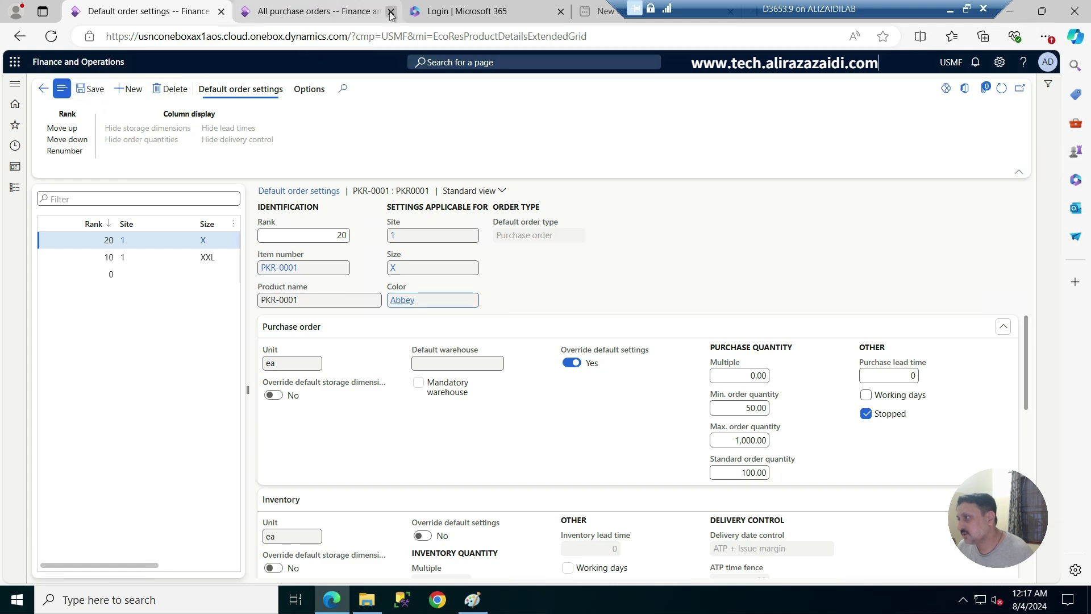
# Return to the Lande Packaging Supplies purchase order and add a line for item PKR-0001 with site 1
pyautogui.click(318, 11)
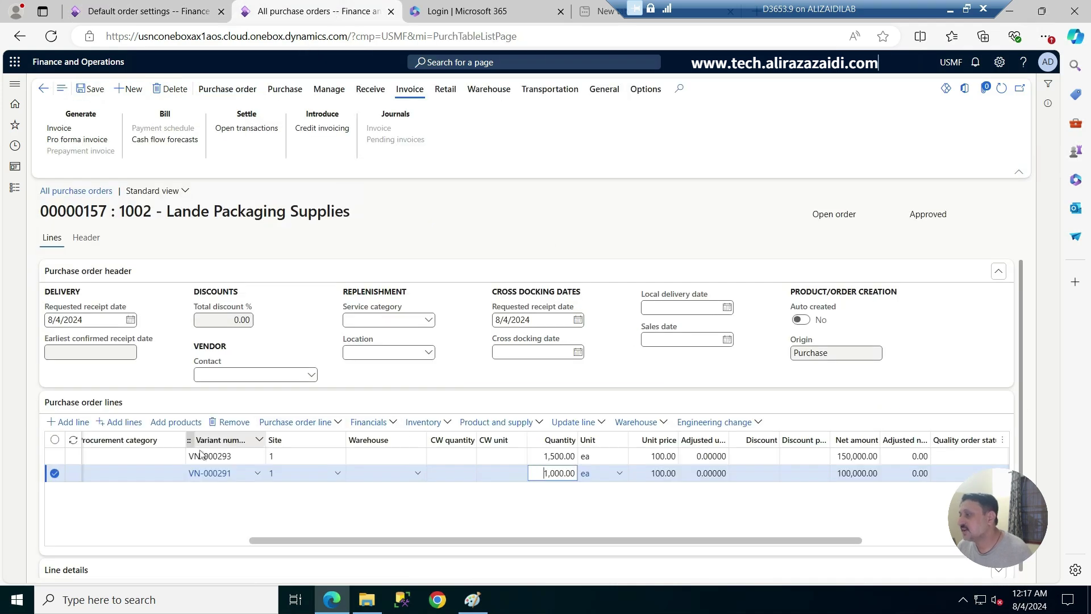
pyautogui.click(68, 425)
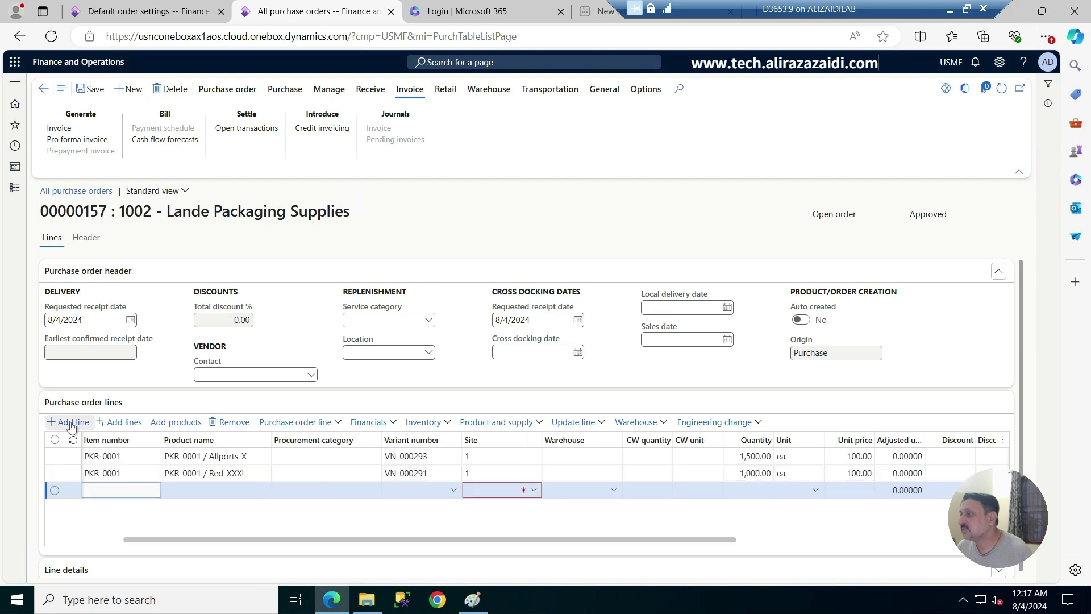
pyautogui.click(163, 492)
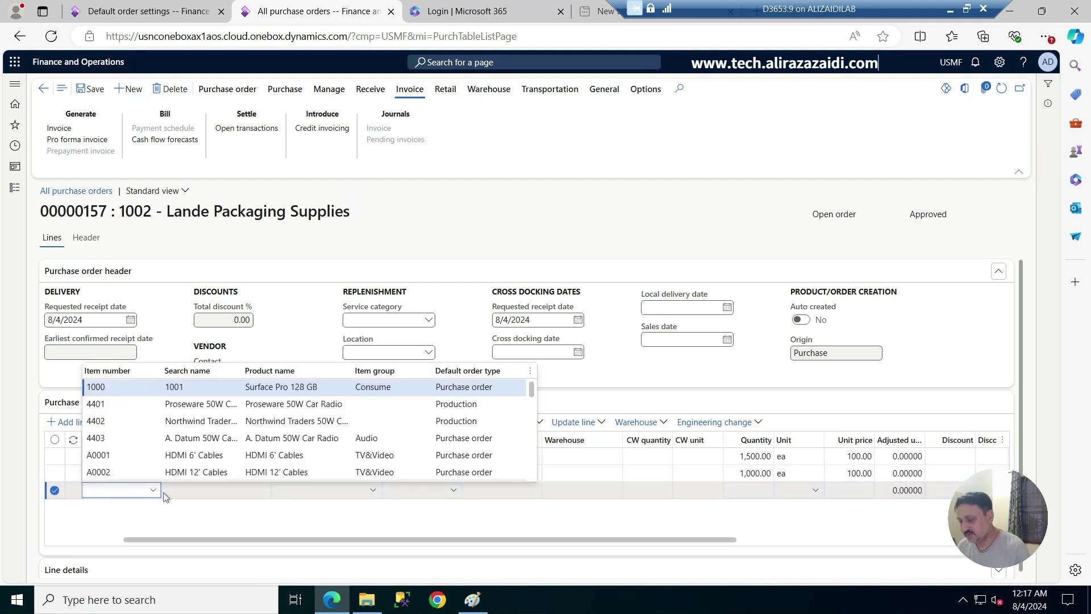
pyautogui.write('pkr')
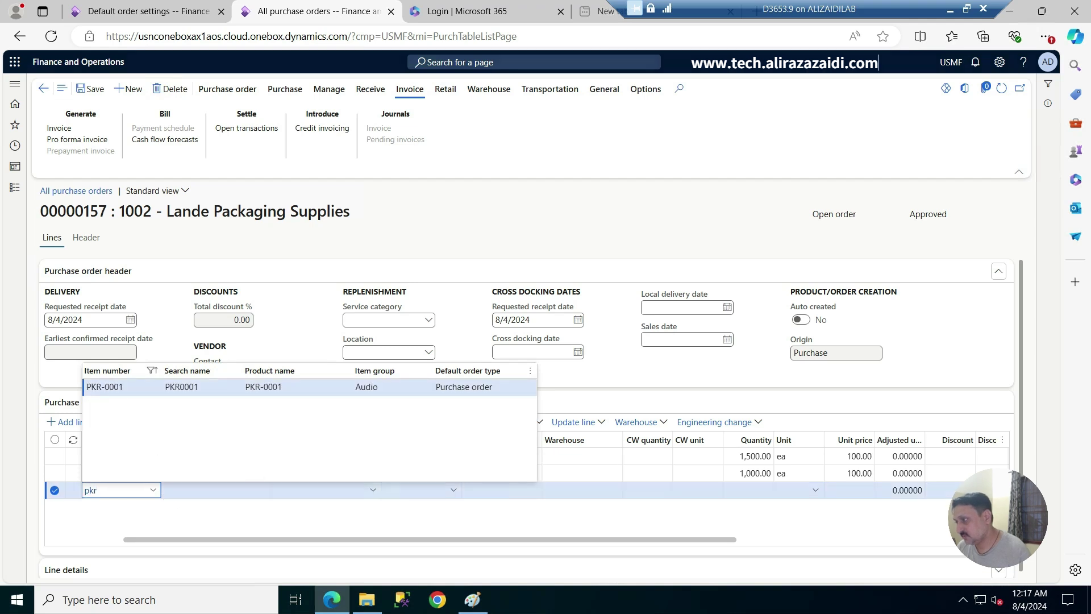
pyautogui.click(104, 387)
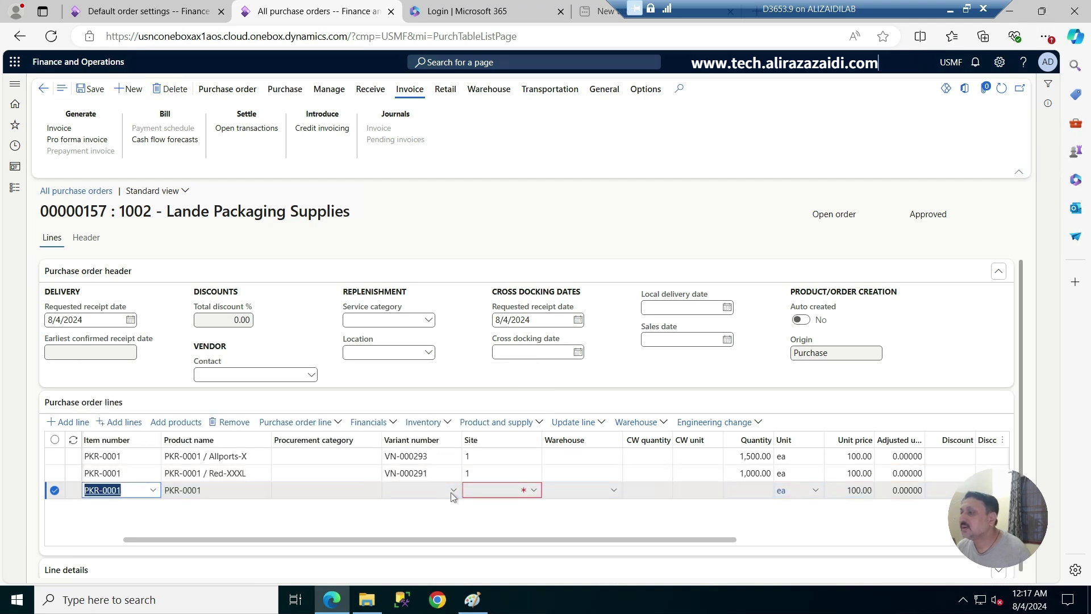
pyautogui.click(534, 490)
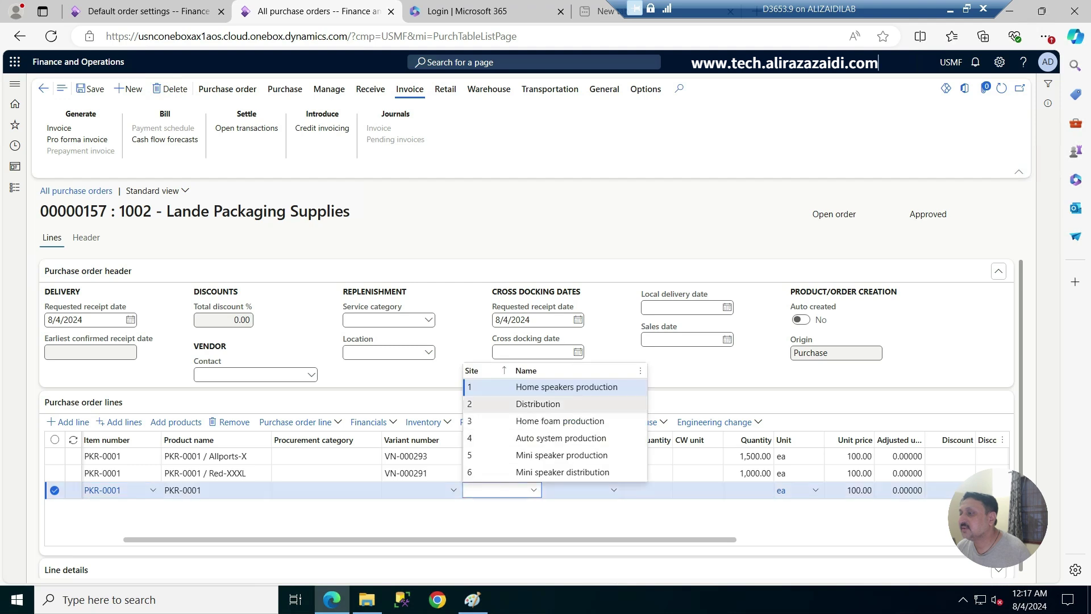
pyautogui.click(566, 387)
# Try to assign the stopped variant VN-000293, size X and color Abbey, to the added purchase order line
pyautogui.click(454, 490)
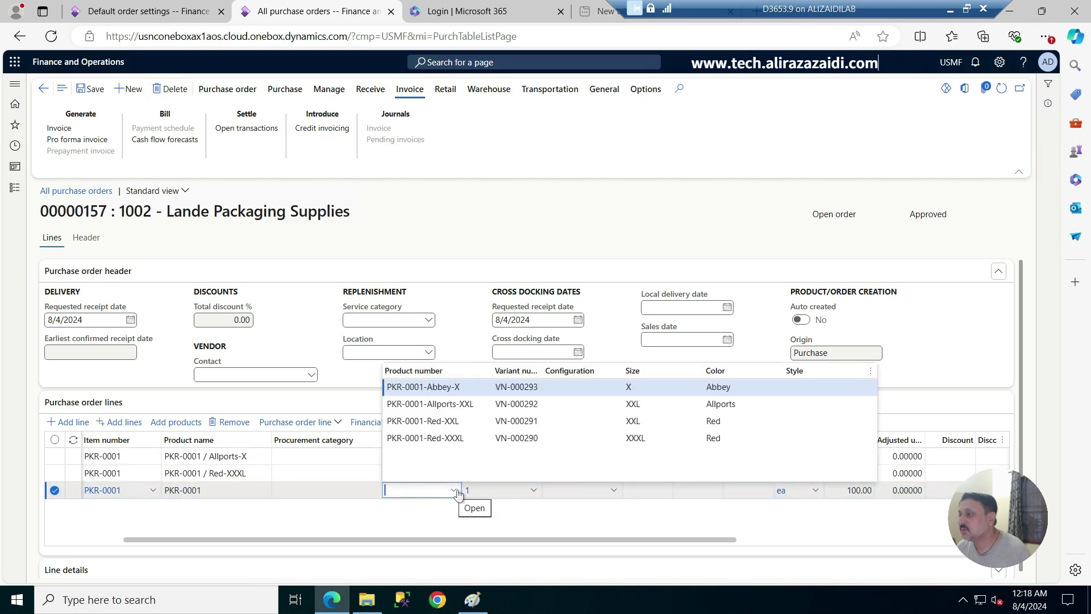
pyautogui.click(445, 389)
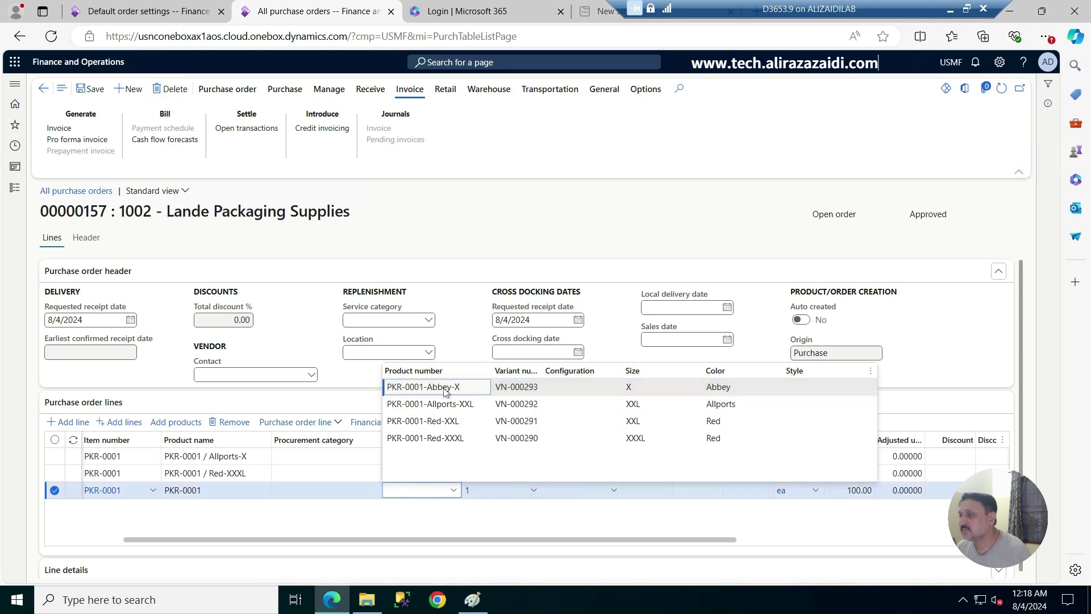
pyautogui.click(443, 388)
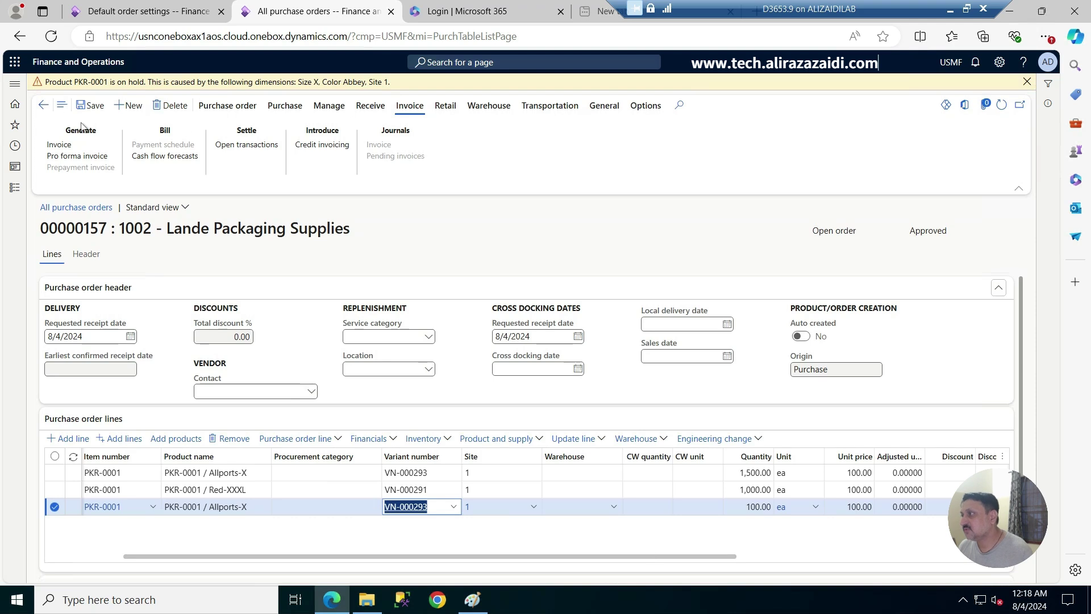
# Remove the third purchase order line with the stopped variant and save the order
pyautogui.click(590, 257)
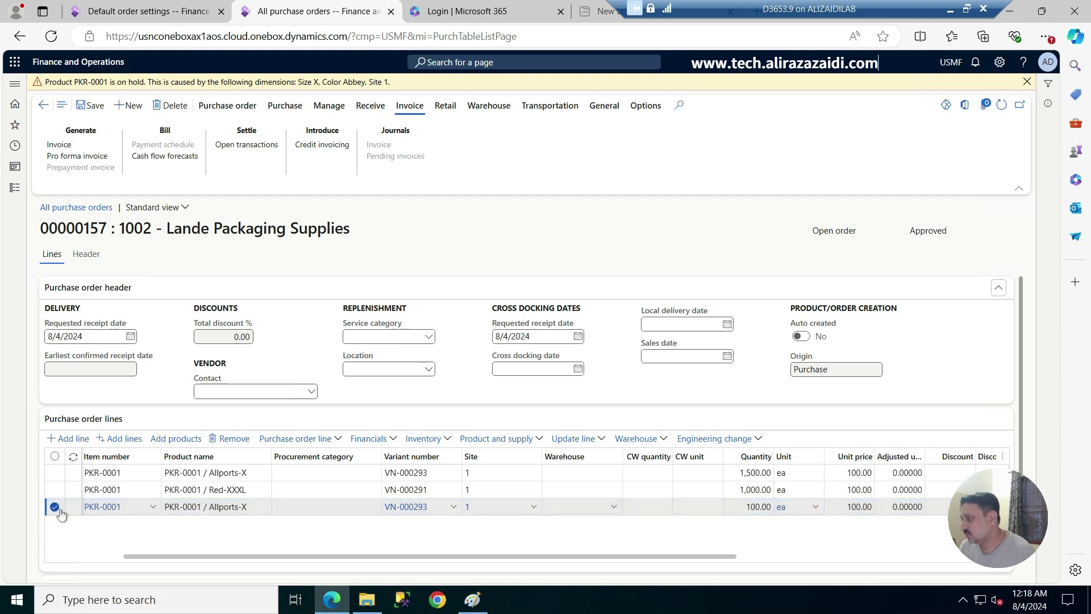
pyautogui.click(247, 446)
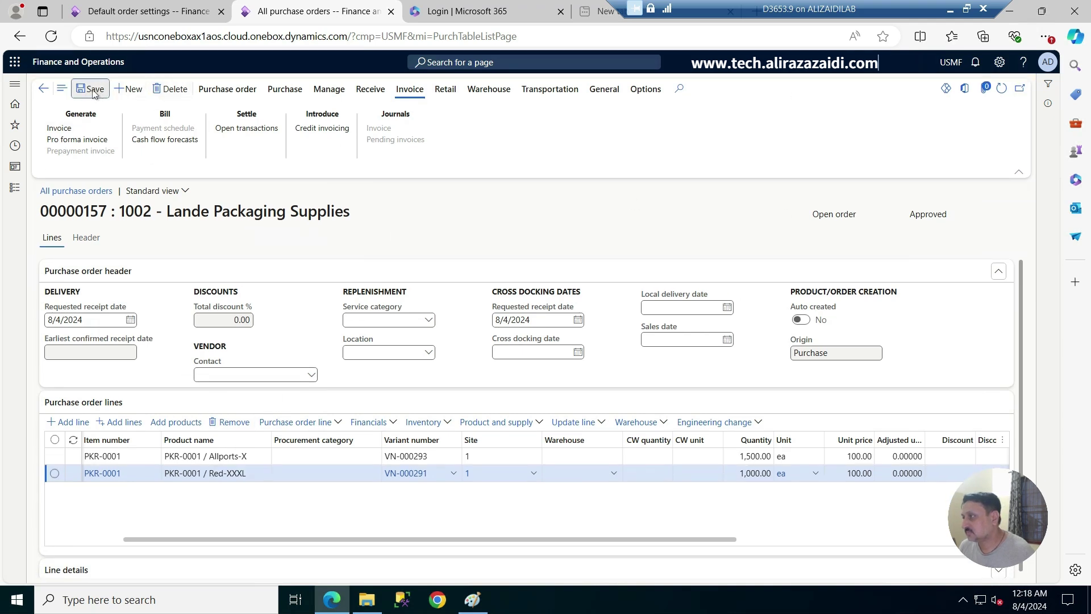
pyautogui.hotkey('ctrl', 's')
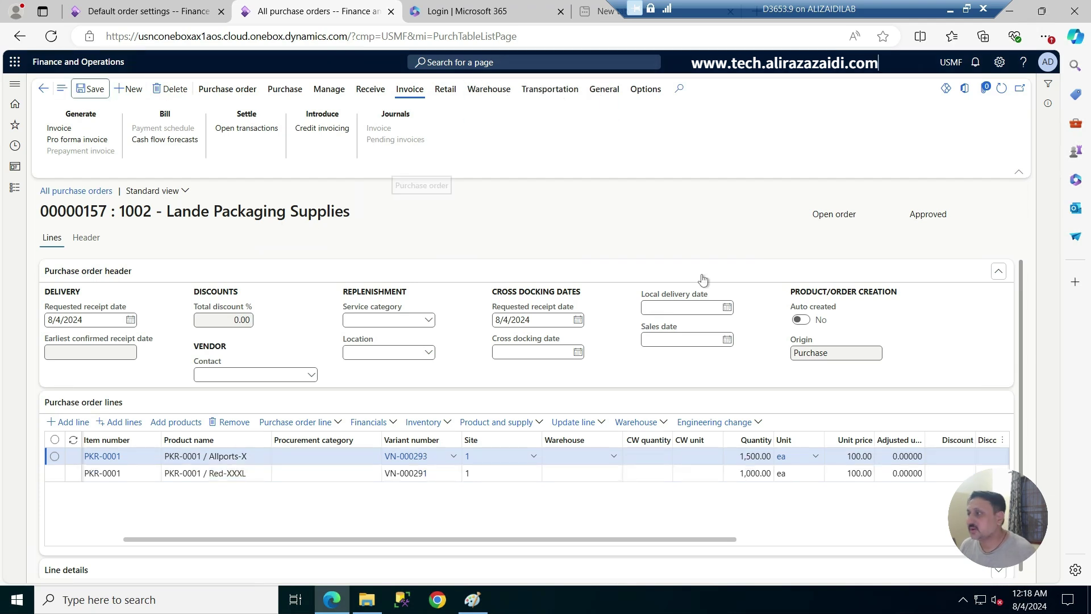
# Confirm the purchase order with its two remaining PKR-0001 lines
pyautogui.click(231, 91)
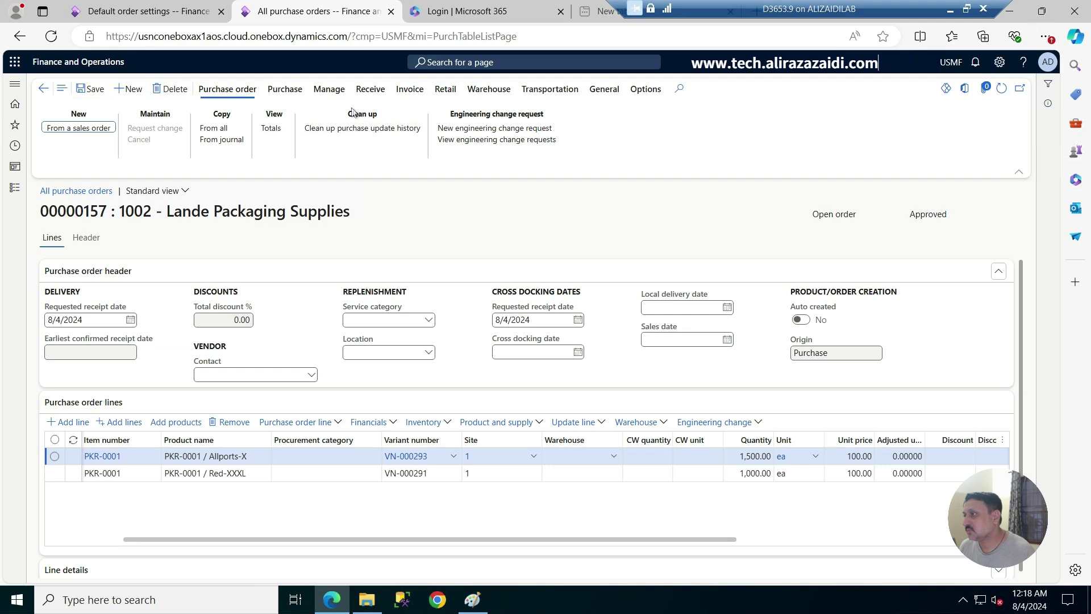
pyautogui.click(286, 94)
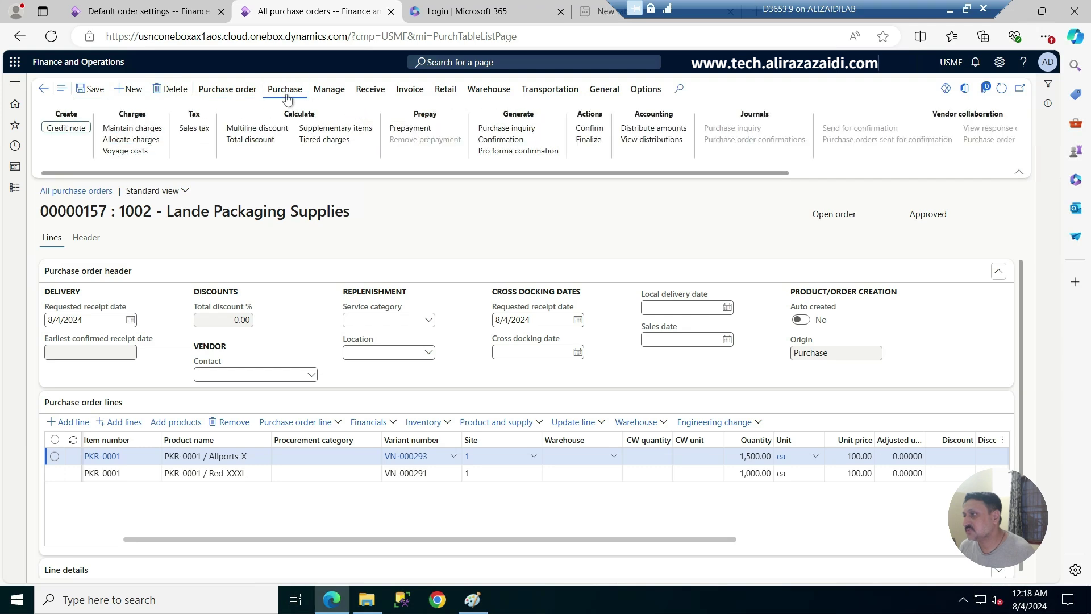
pyautogui.click(589, 128)
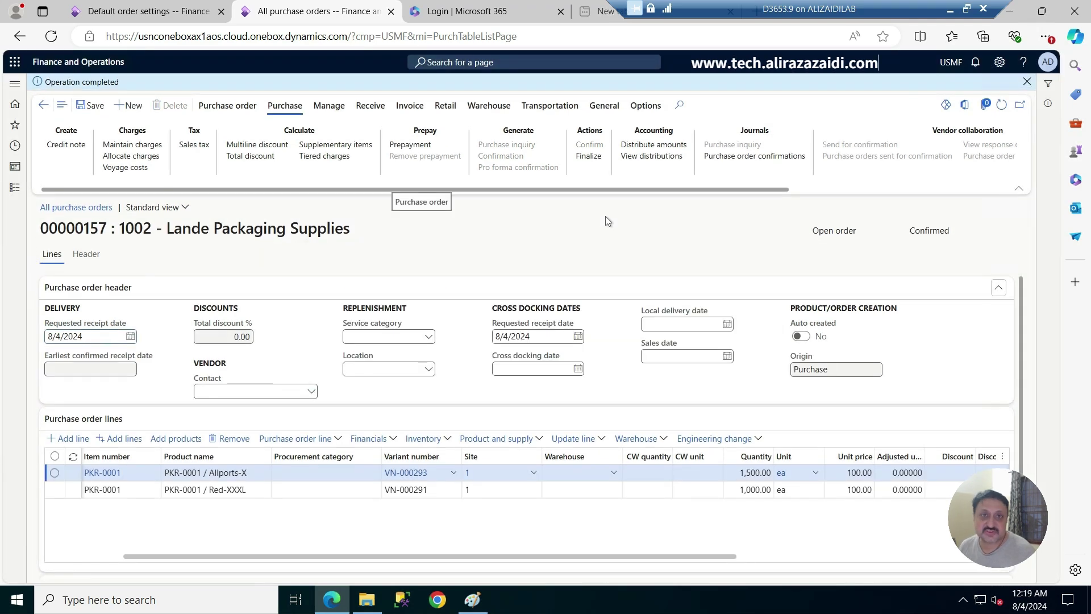
# Start a new blank line on the confirmed purchase order
pyautogui.hotkey('alt', 'n')
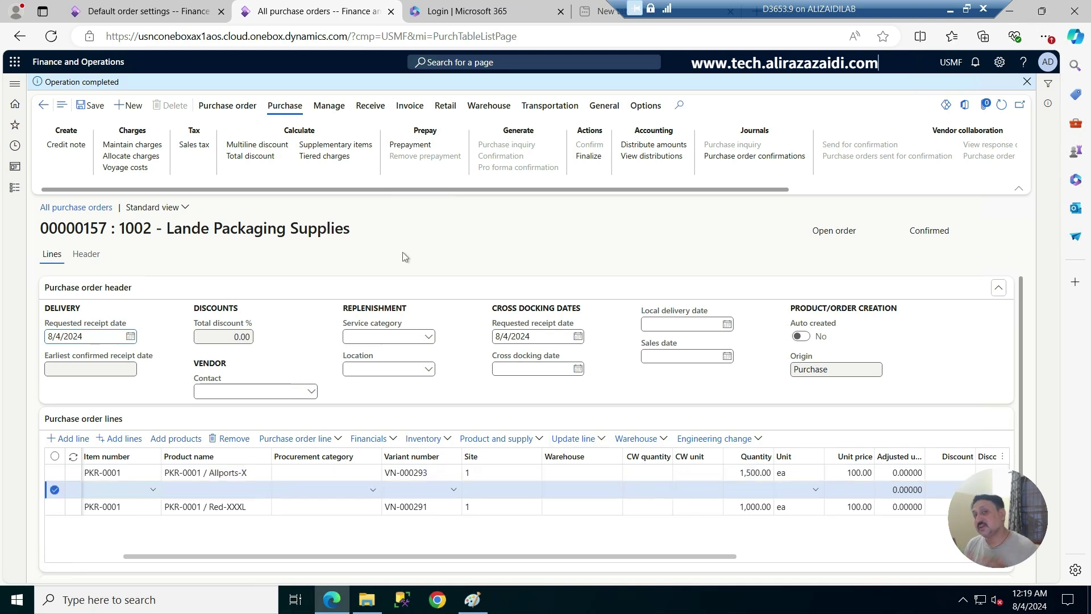